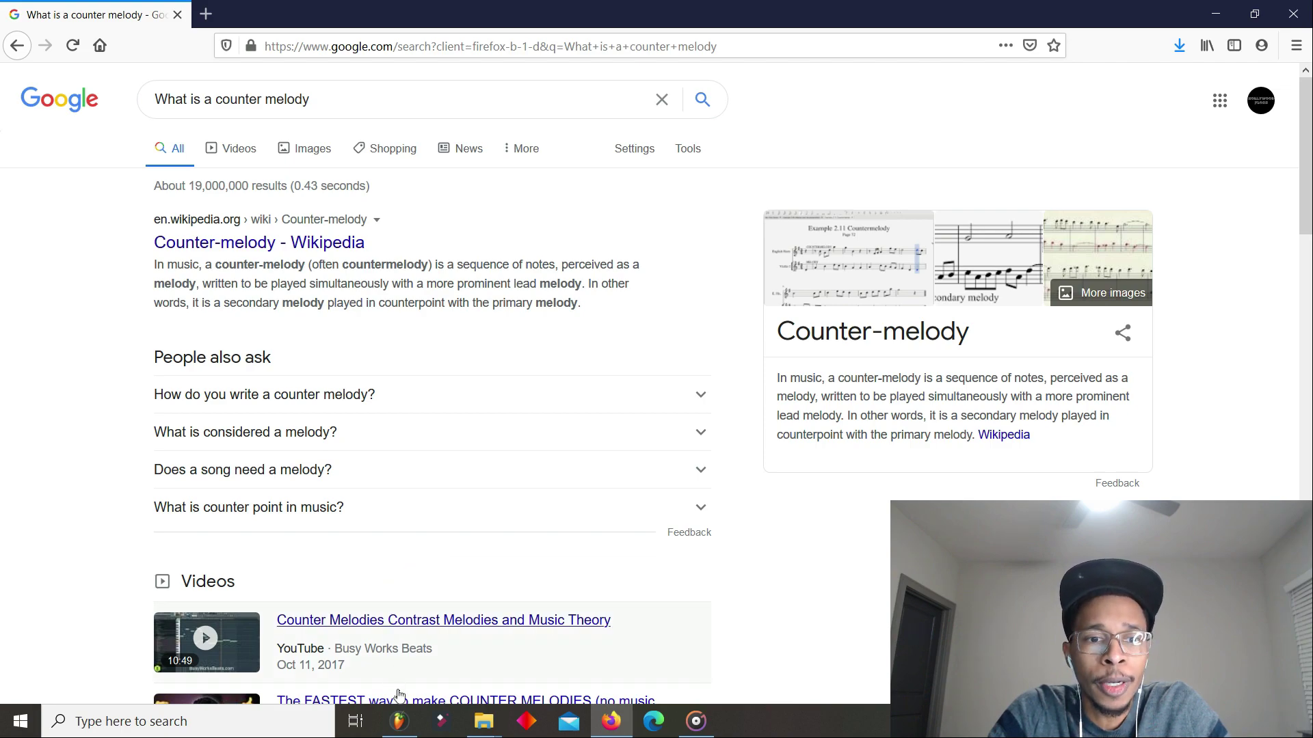
Step: Switch to FL Studio, set the project tempo to 140 BPM and restretch all channels
click(399, 721)
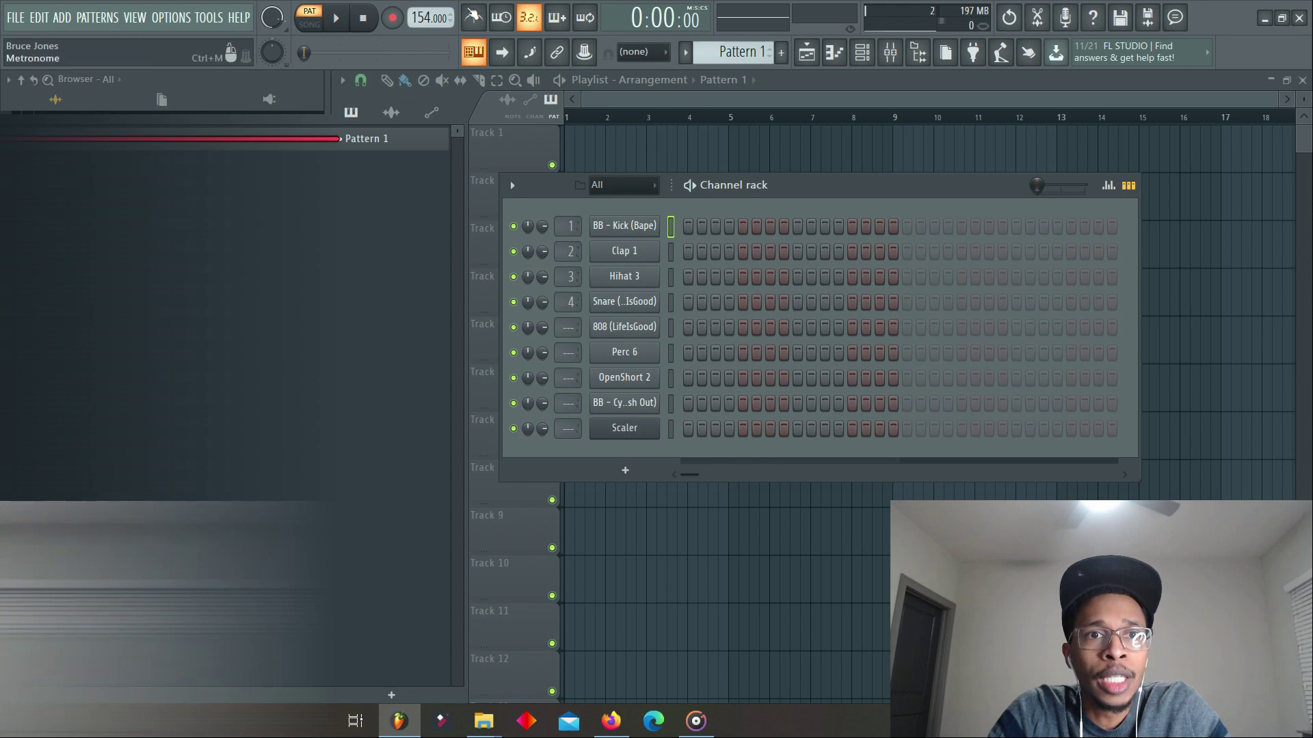
drag(425, 21, 424, 27)
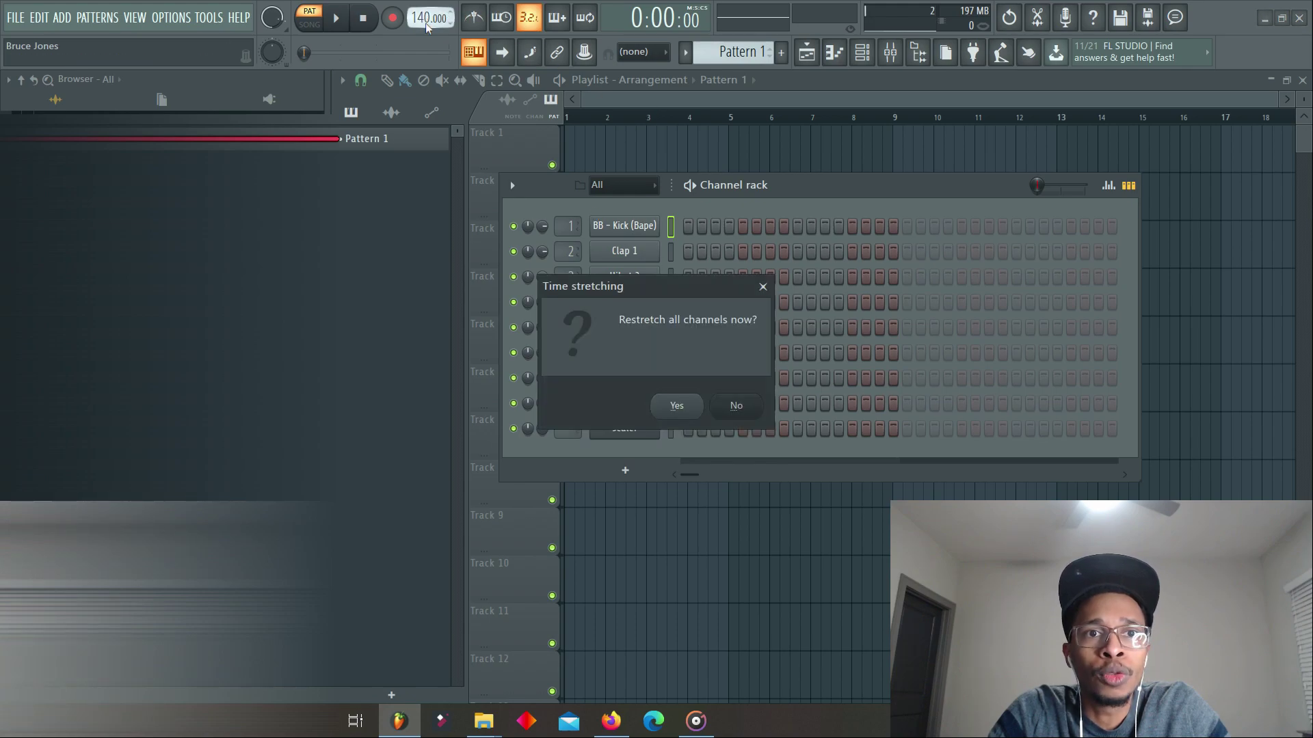
click(667, 402)
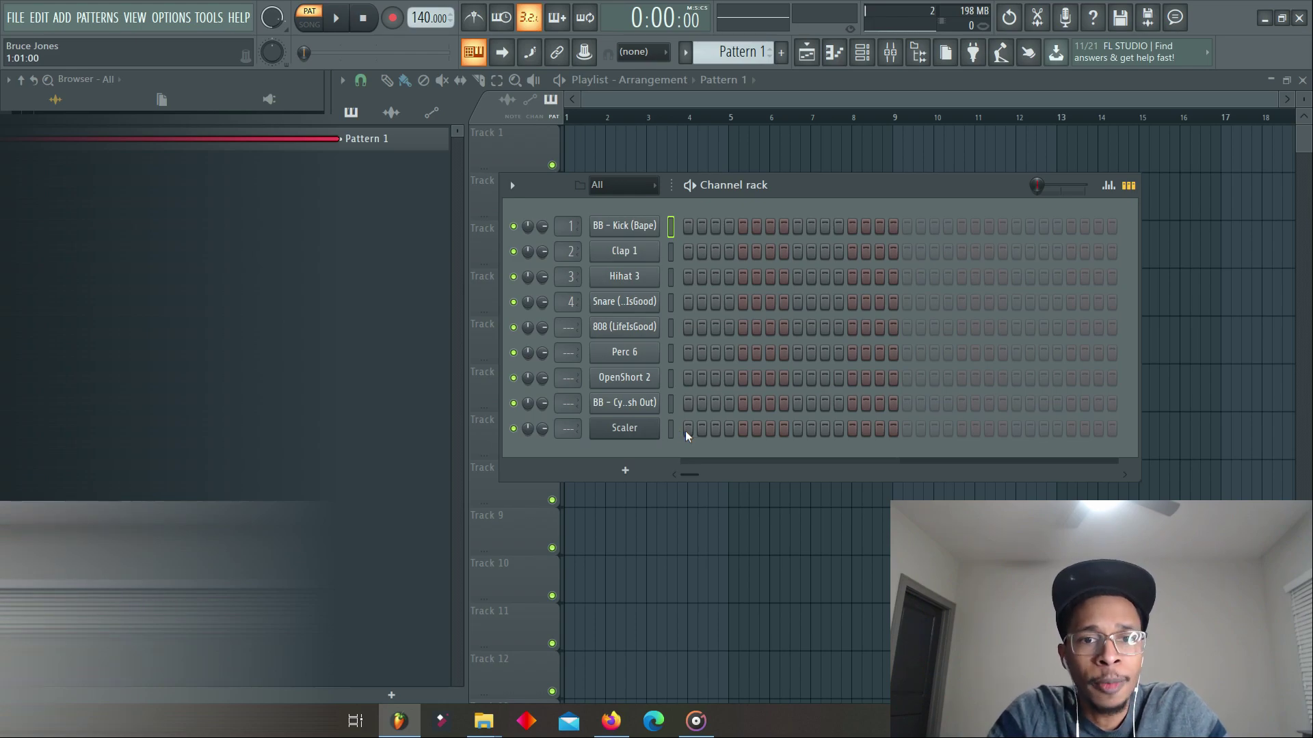
Step: Add an FL Keys channel to the channel rack and move its plugin window higher on the screen
click(623, 471)
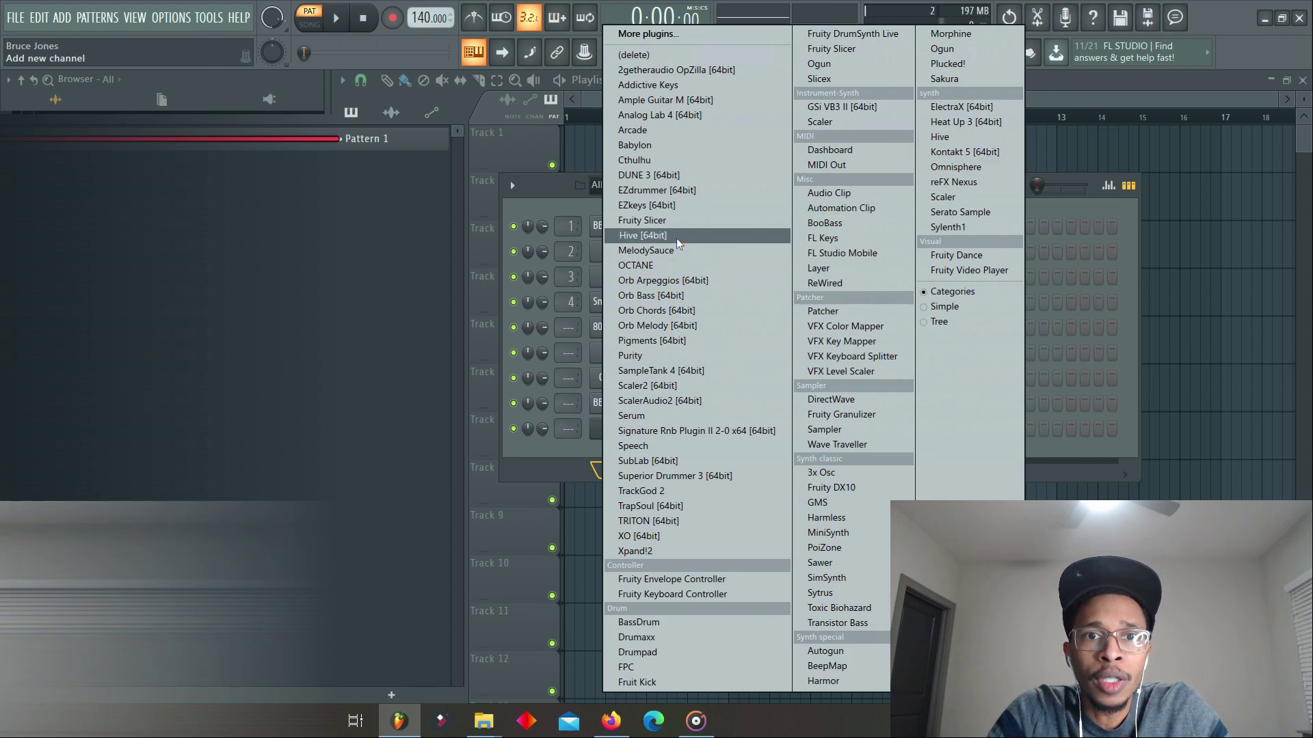
click(824, 239)
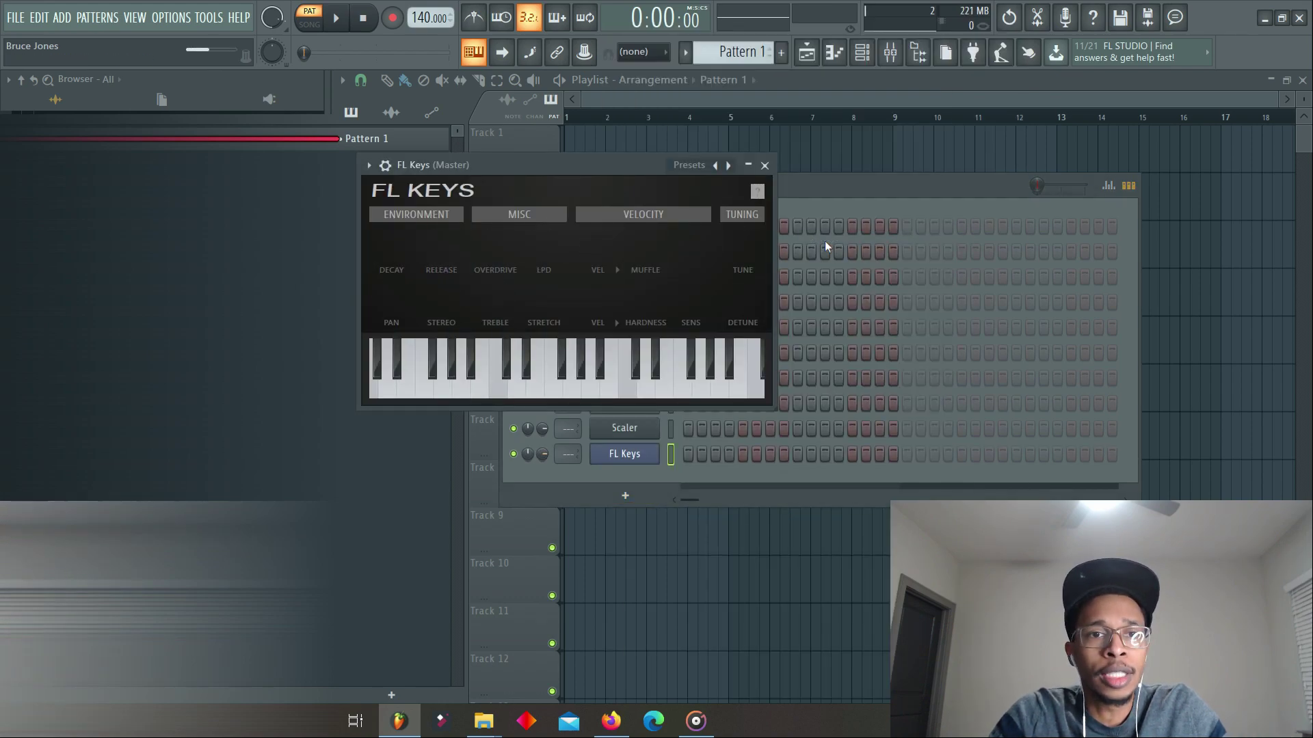
drag(633, 156, 682, 85)
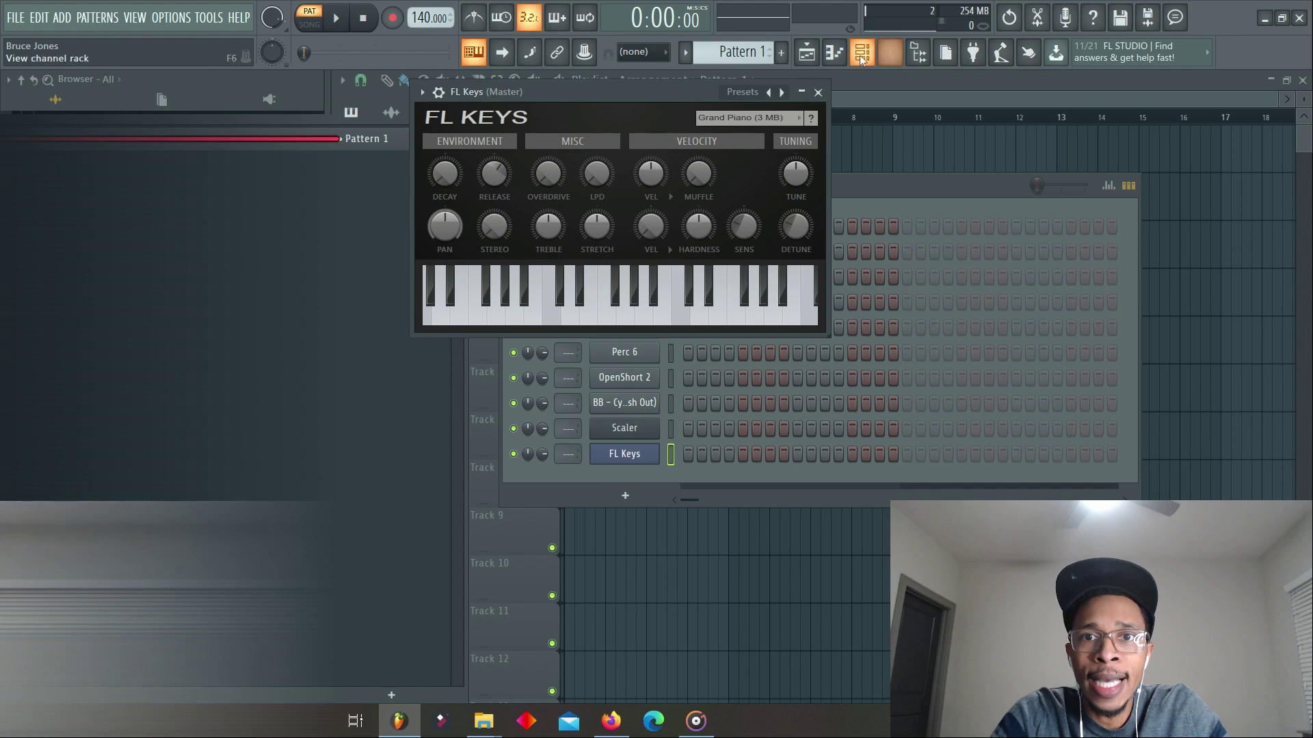
Step: Open the FL Keys piano roll and set scale highlighting to root note C with Minor Natural (Aeolian)
click(840, 56)
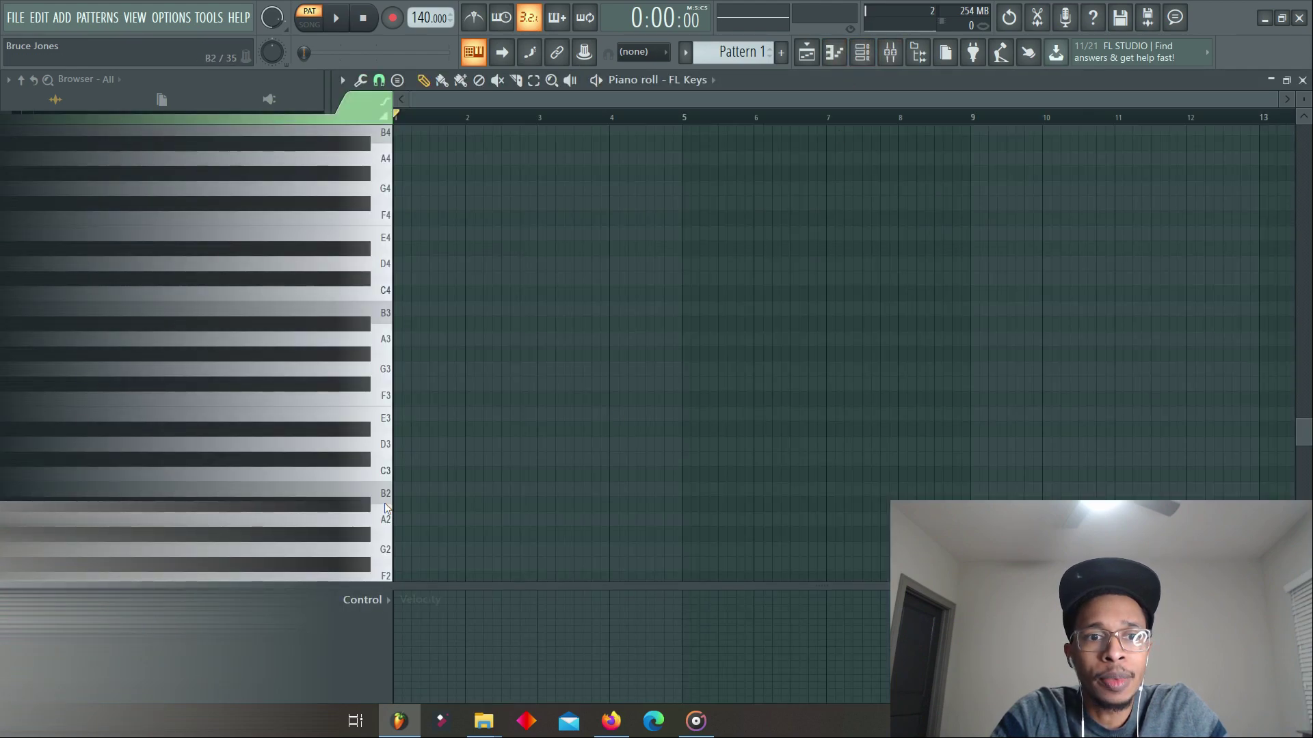
click(343, 82)
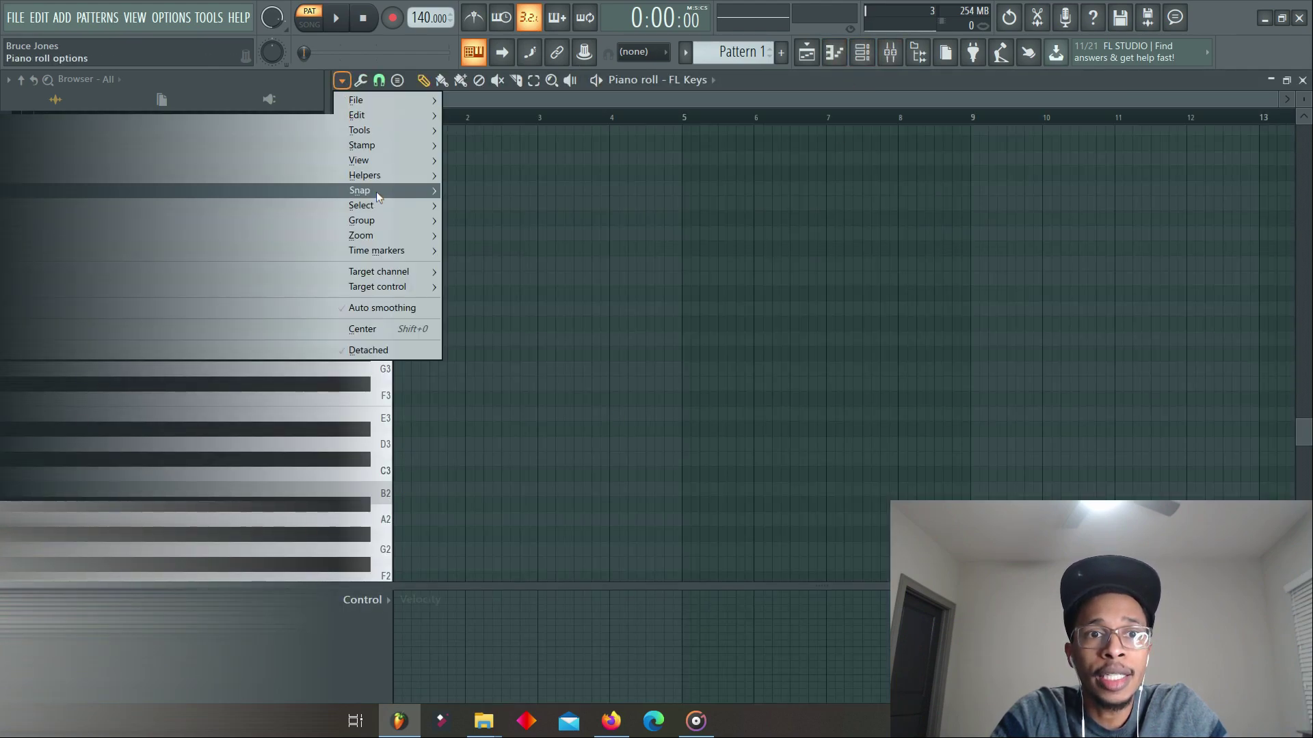
mouse_move(394, 180)
mouse_move(473, 194)
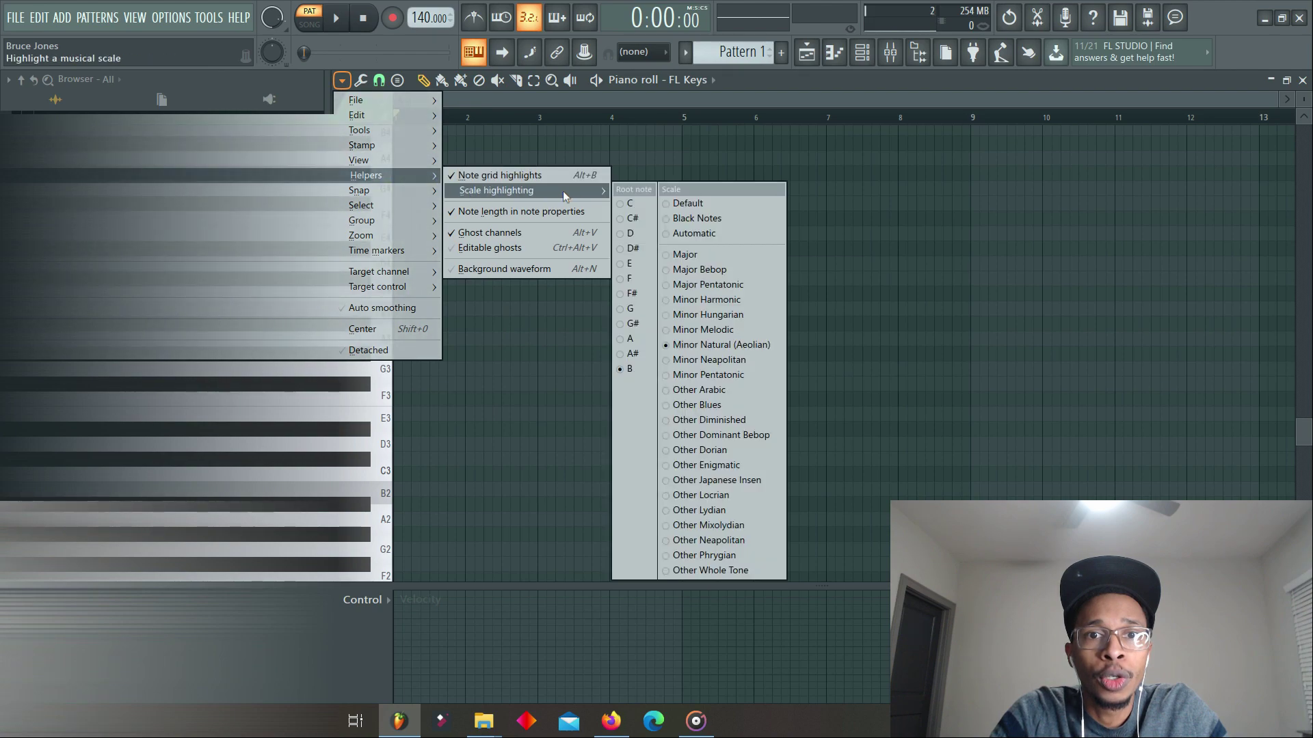
click(629, 203)
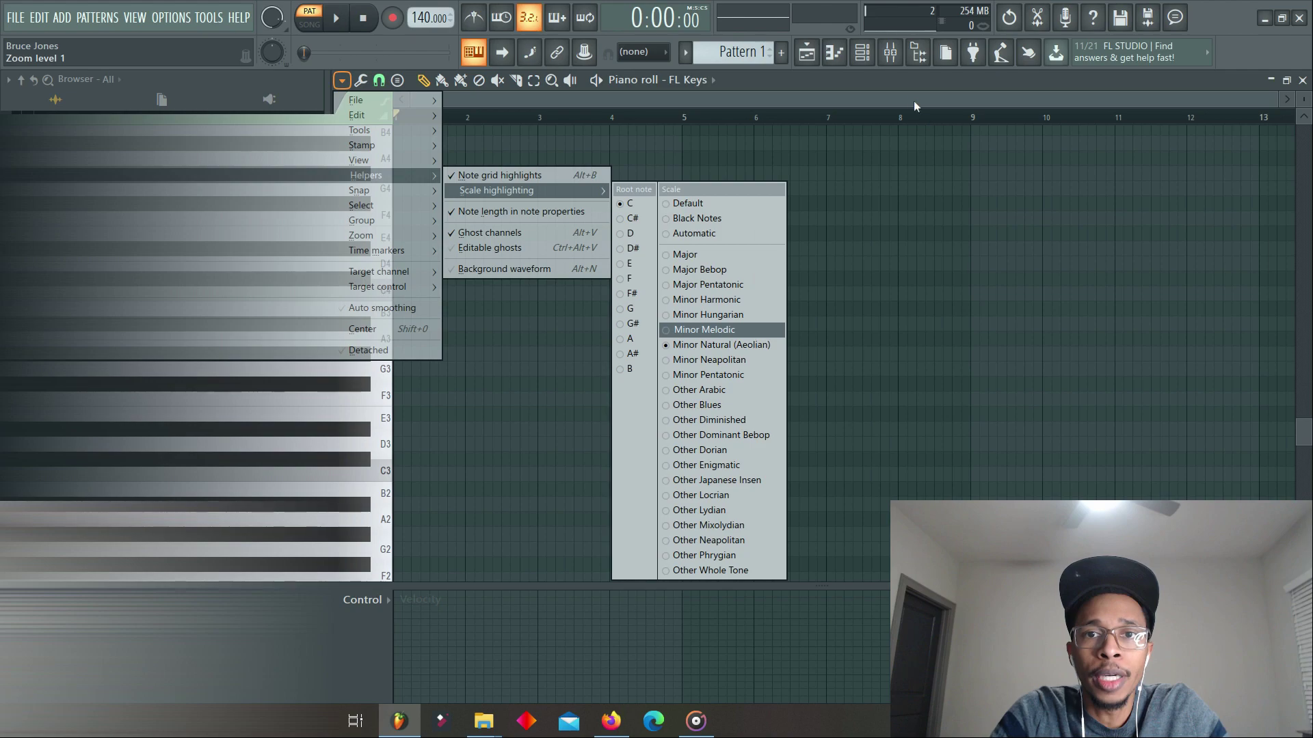
click(719, 346)
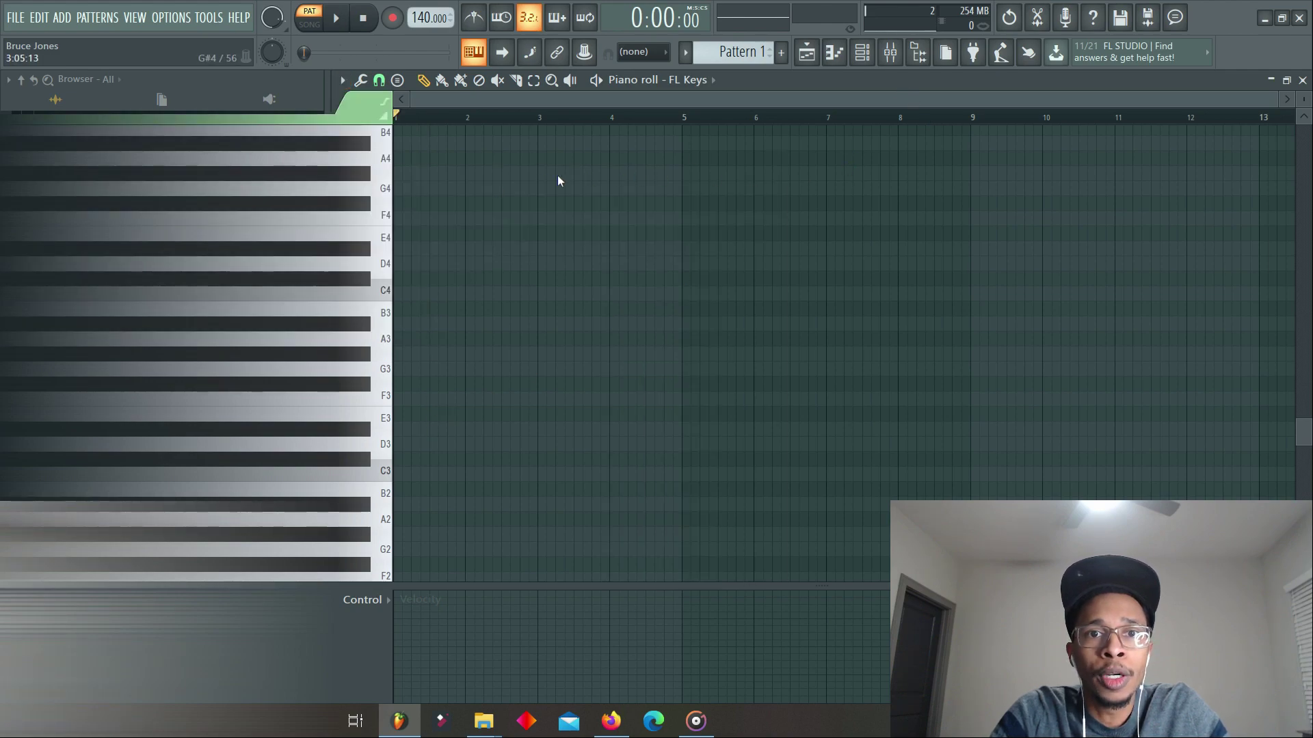
Step: Build a one-bar chord of C5, D#5 and G5 in bar 1 of the FL Keys piano roll
drag(1273, 100, 1181, 108)
click(399, 475)
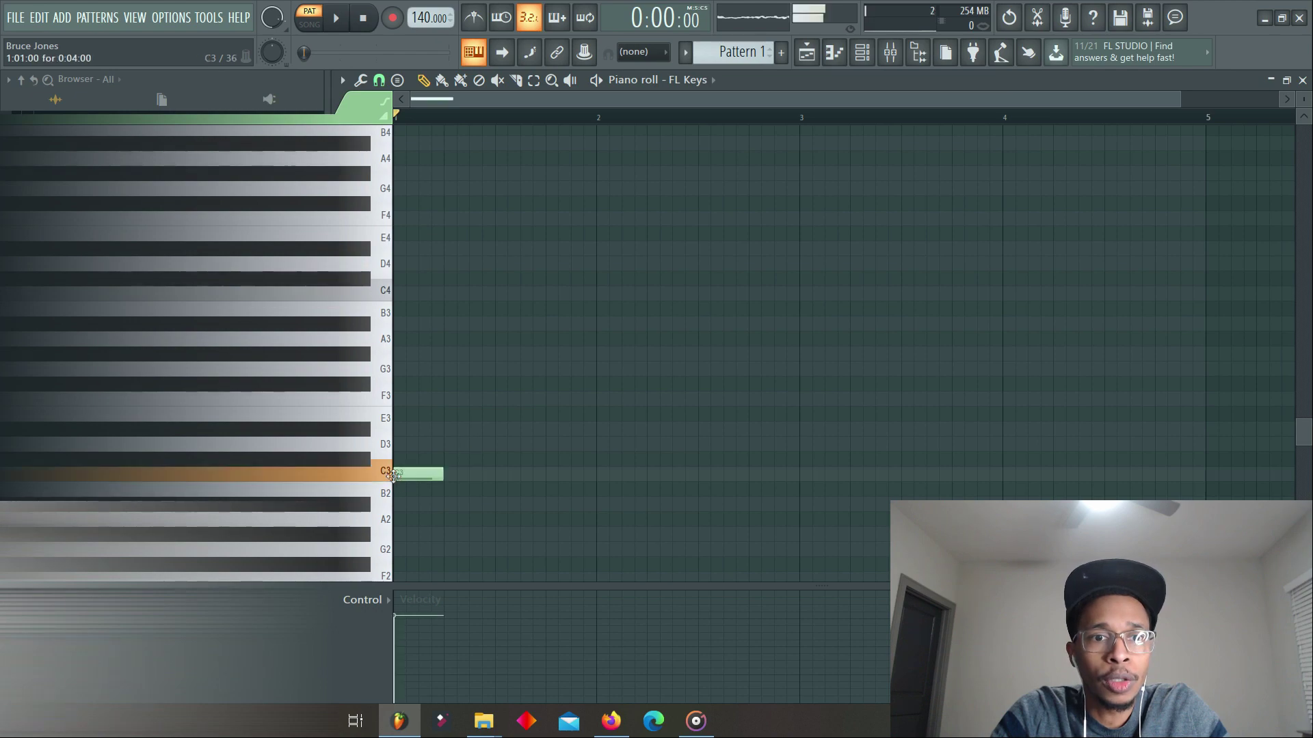
drag(442, 477, 596, 476)
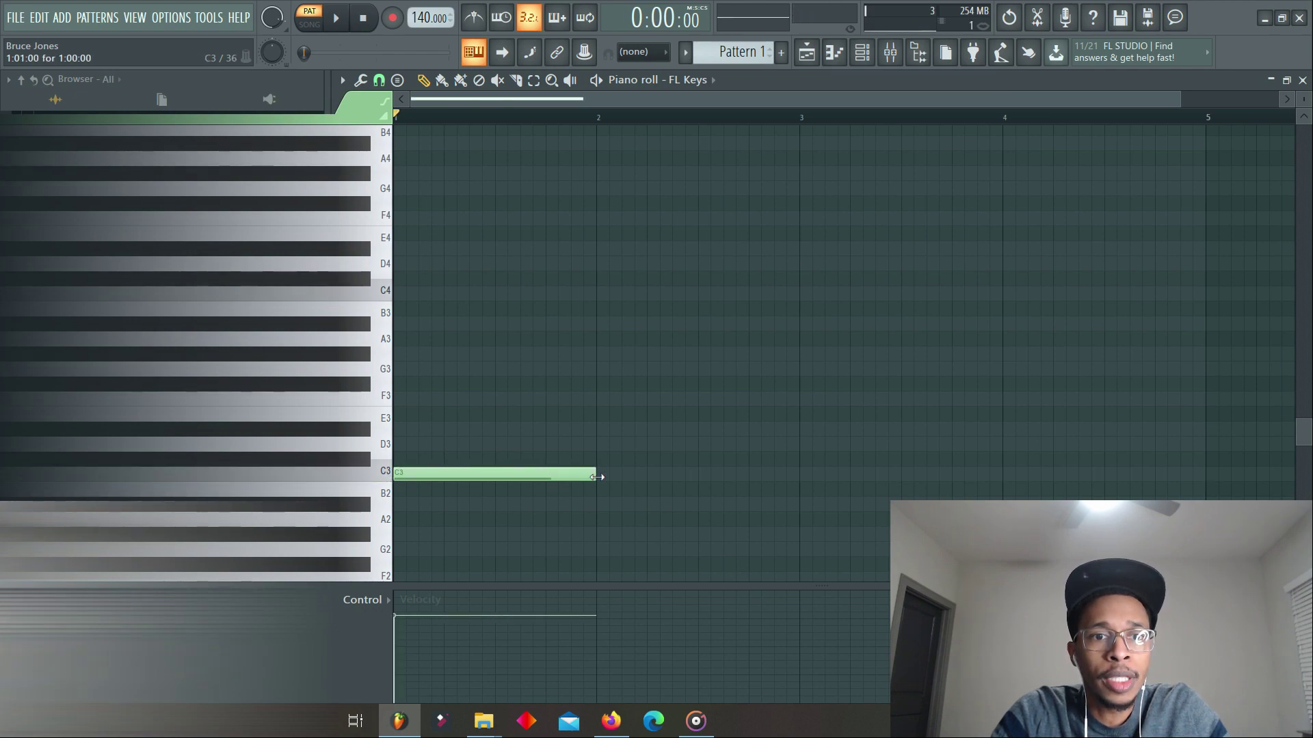
key(ctrl+Up)
key(ctrl+Up)
scroll(597, 476, up, 6)
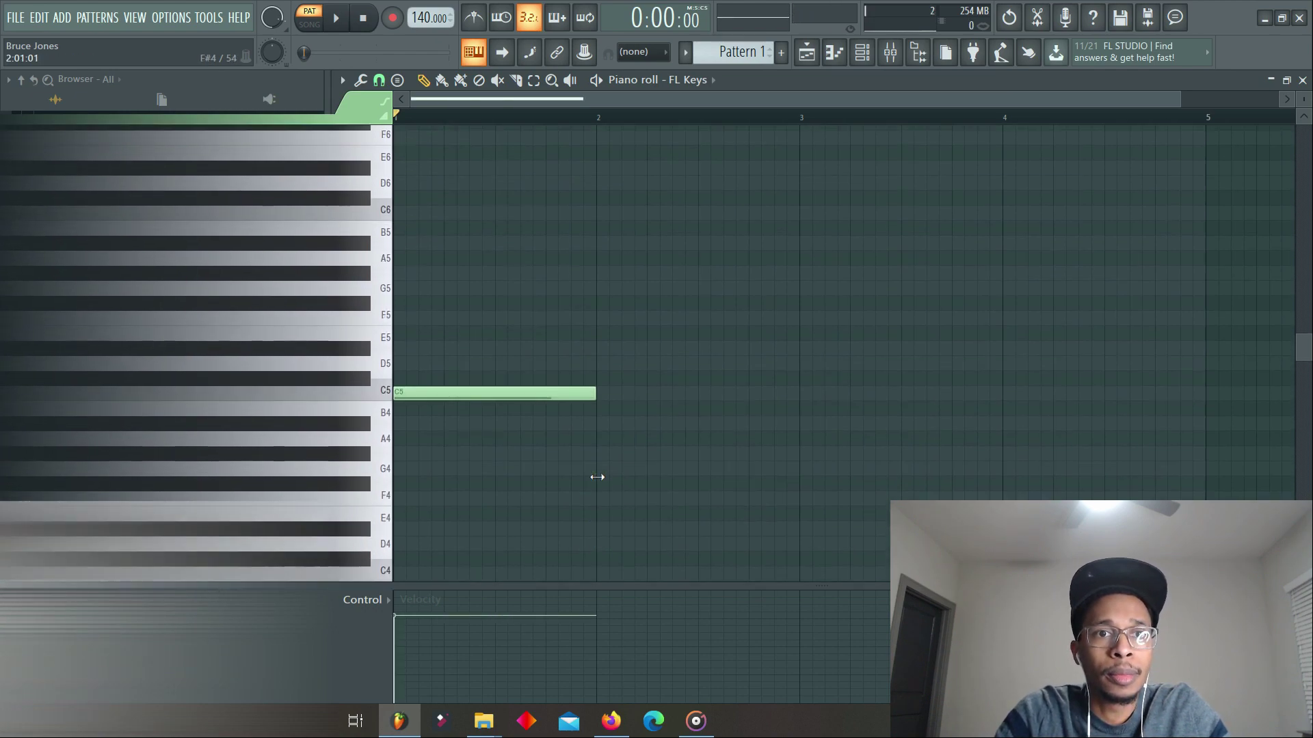
scroll(597, 476, up, 3)
click(399, 428)
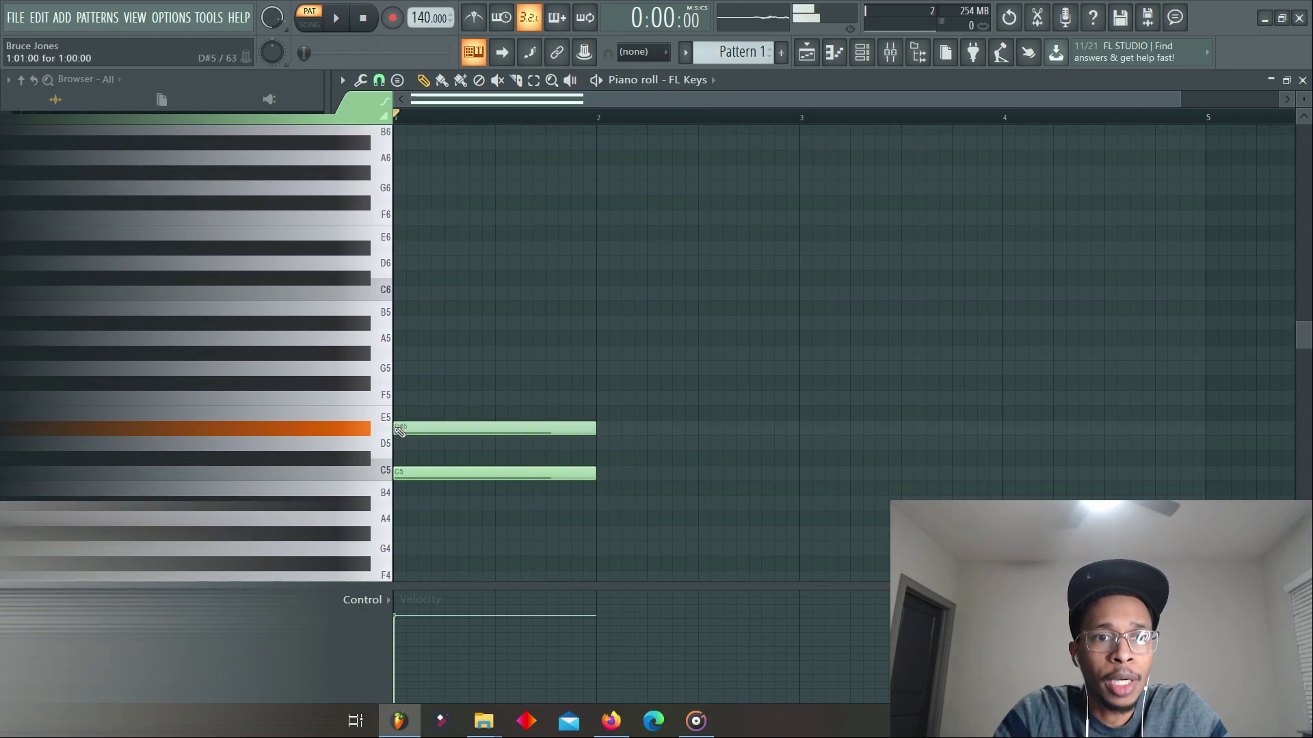
click(397, 370)
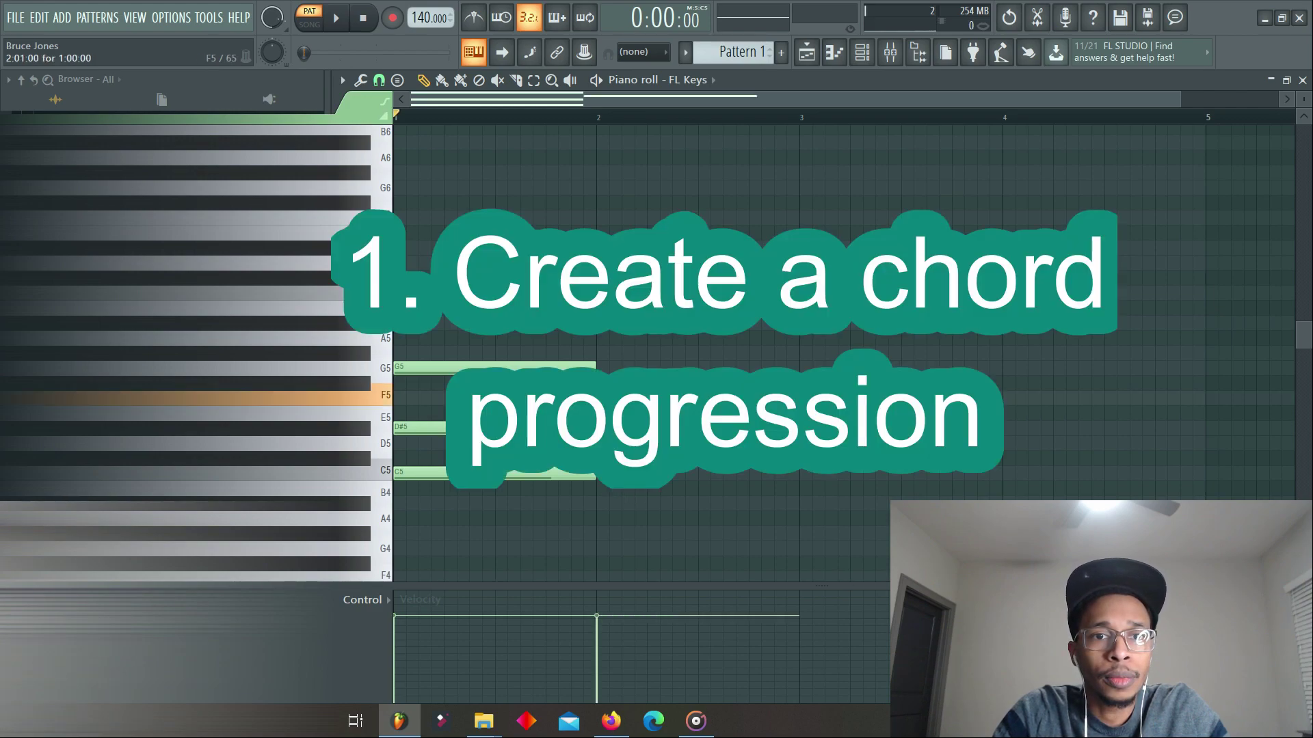
Step: Add one-bar chords of F5, G#5 and C6 in bar 2 and G5, A#5 and D6 in bar 3
click(605, 367)
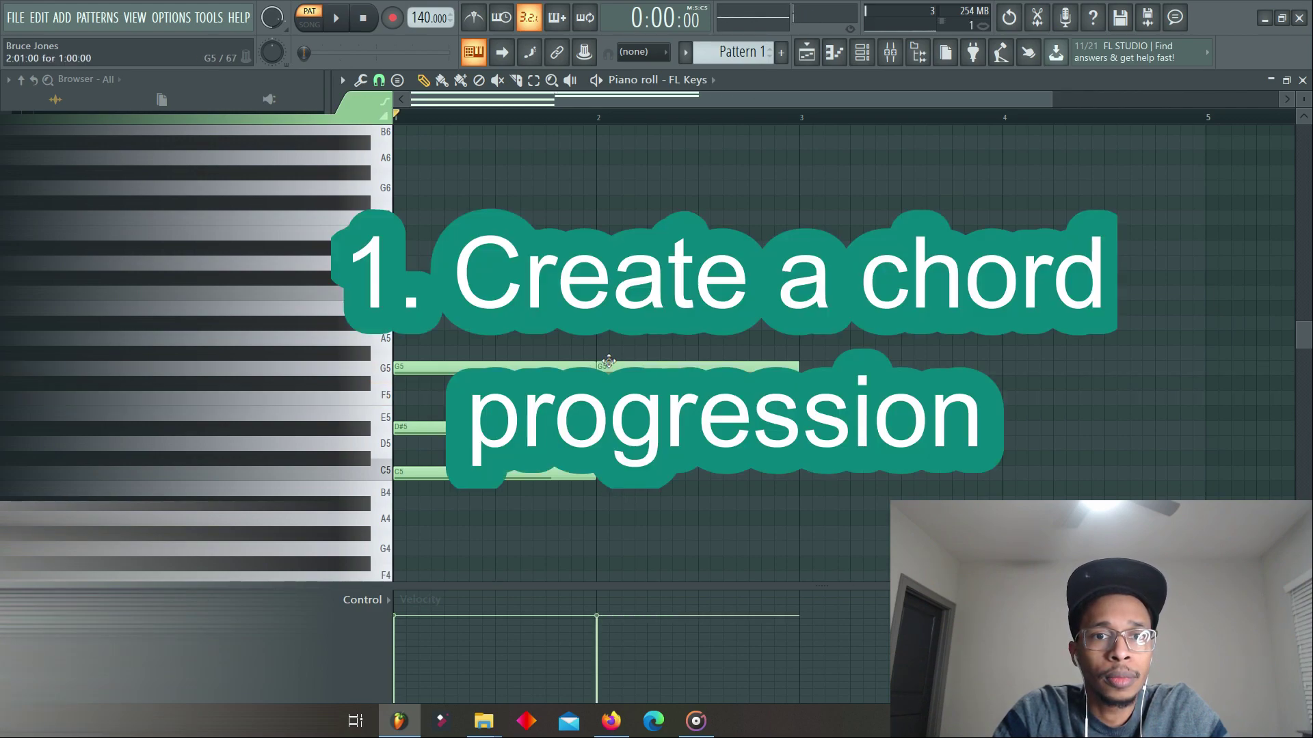
drag(608, 362, 608, 350)
click(602, 293)
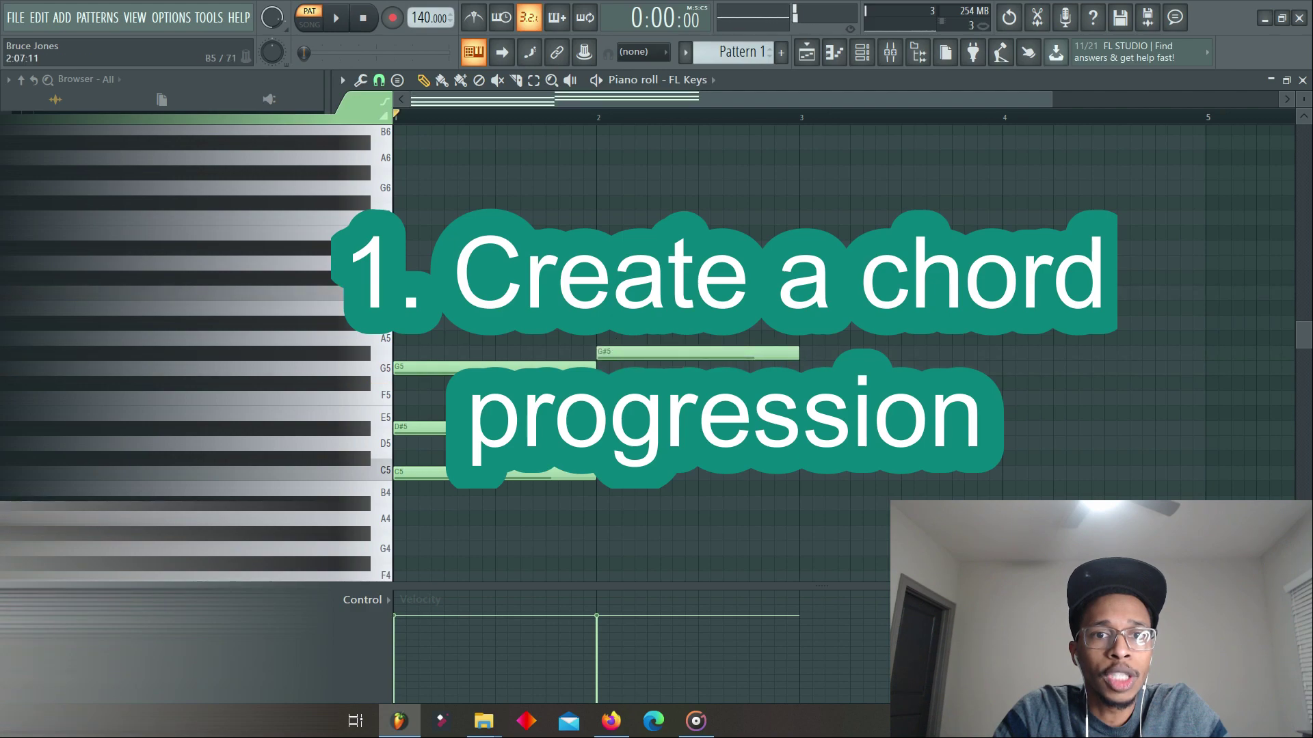
click(806, 369)
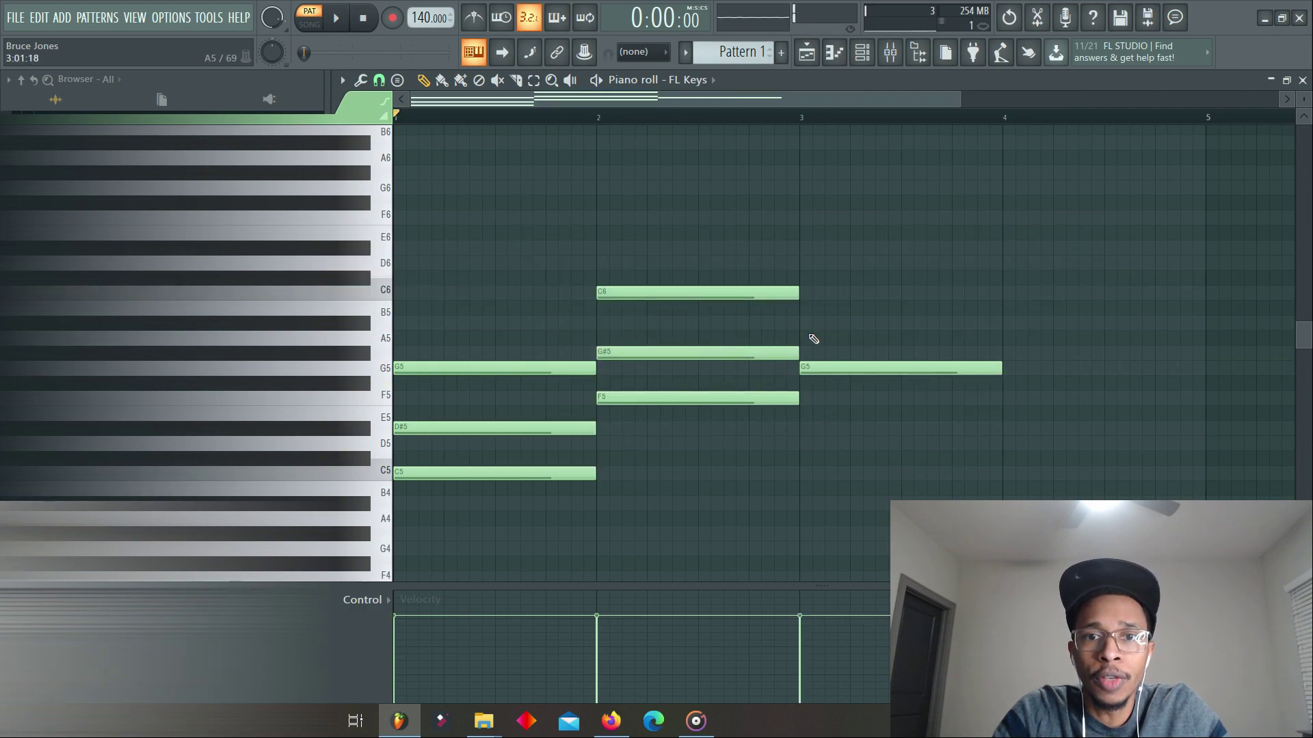
click(807, 324)
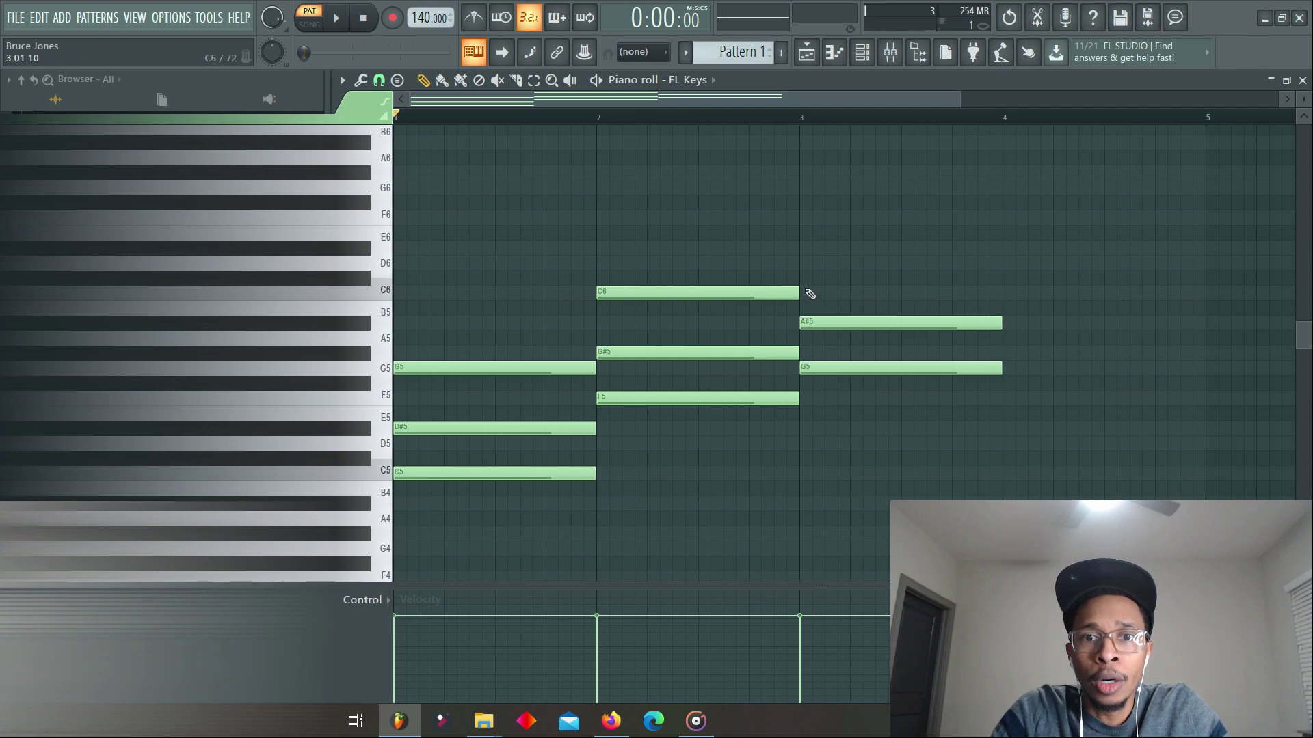
click(807, 264)
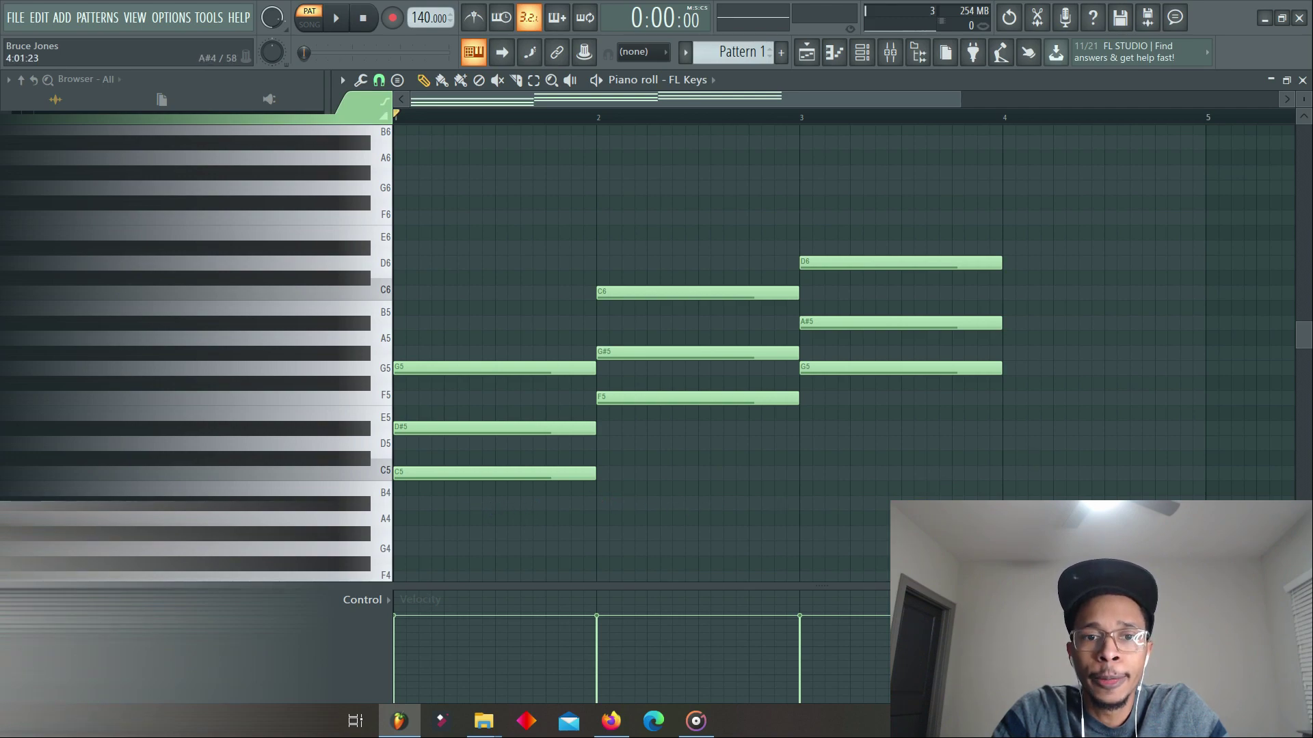
Step: Add a one-bar chord of A#4, D5 and F5 in bar 4 and play back the progression
click(1006, 506)
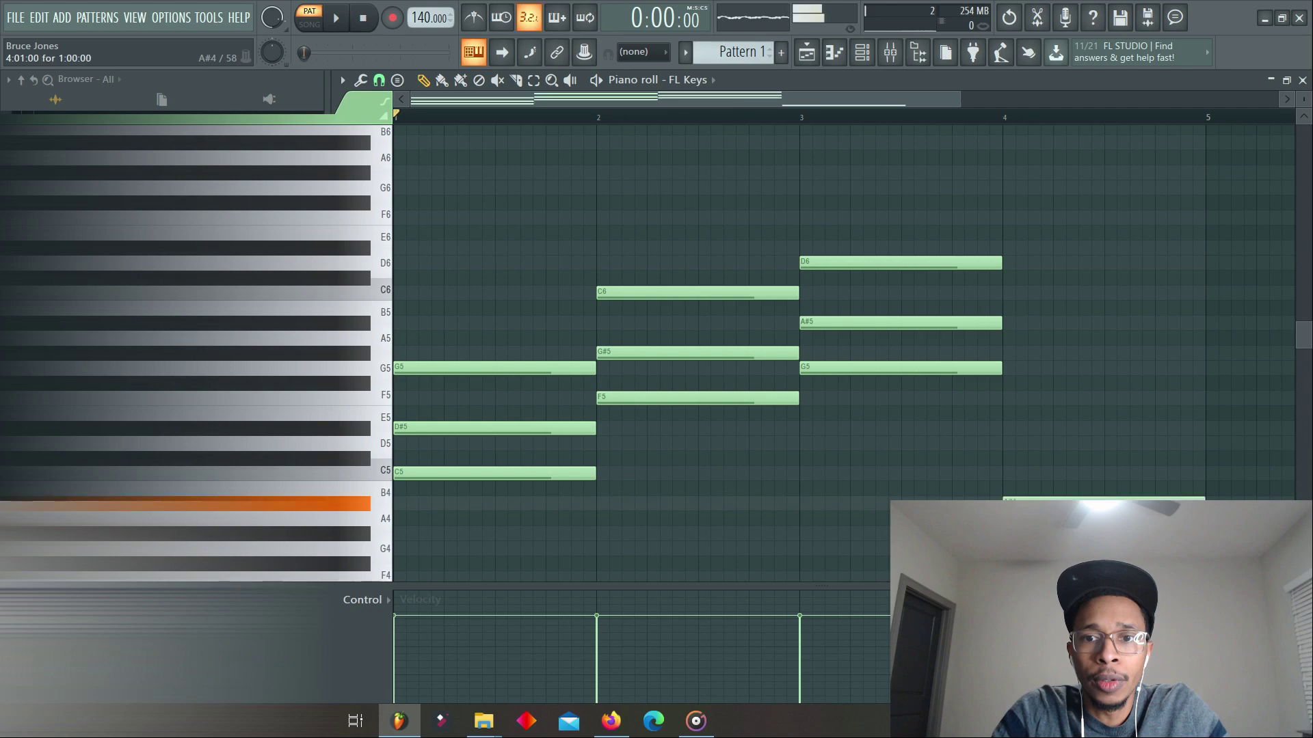
click(1006, 473)
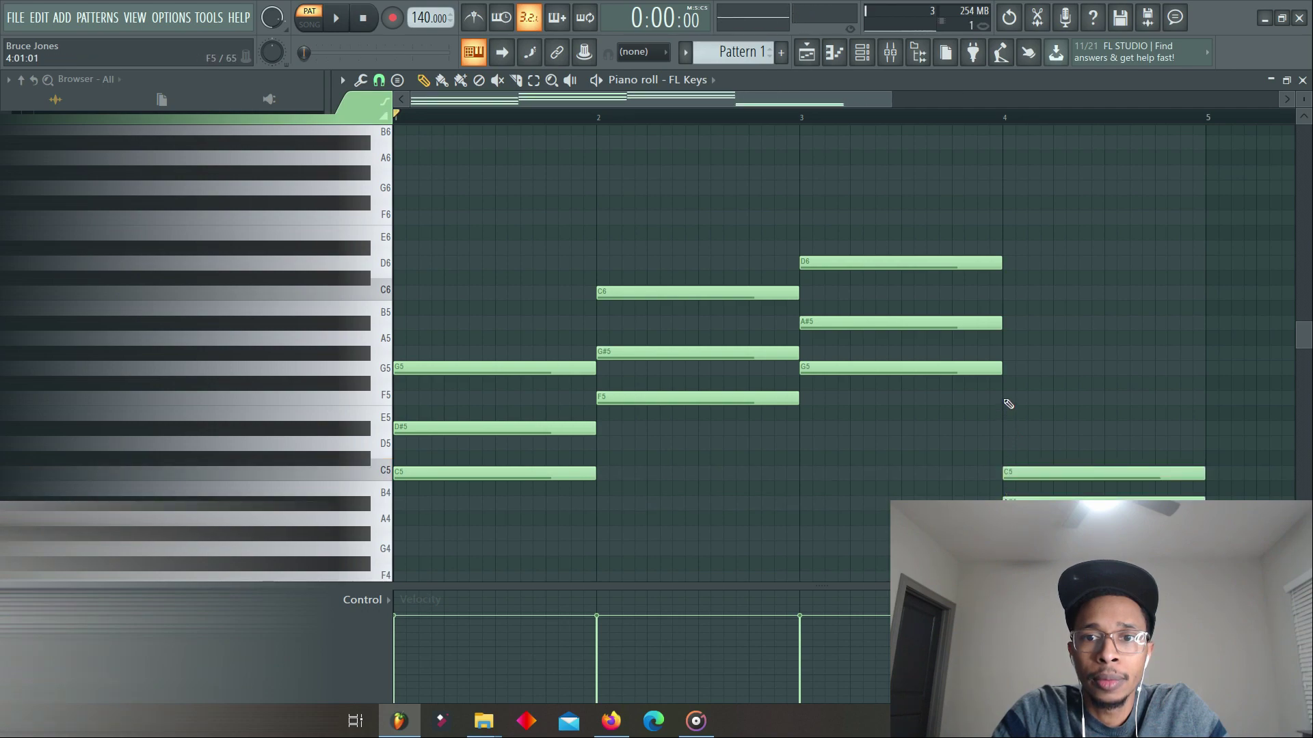
drag(1010, 471, 1009, 436)
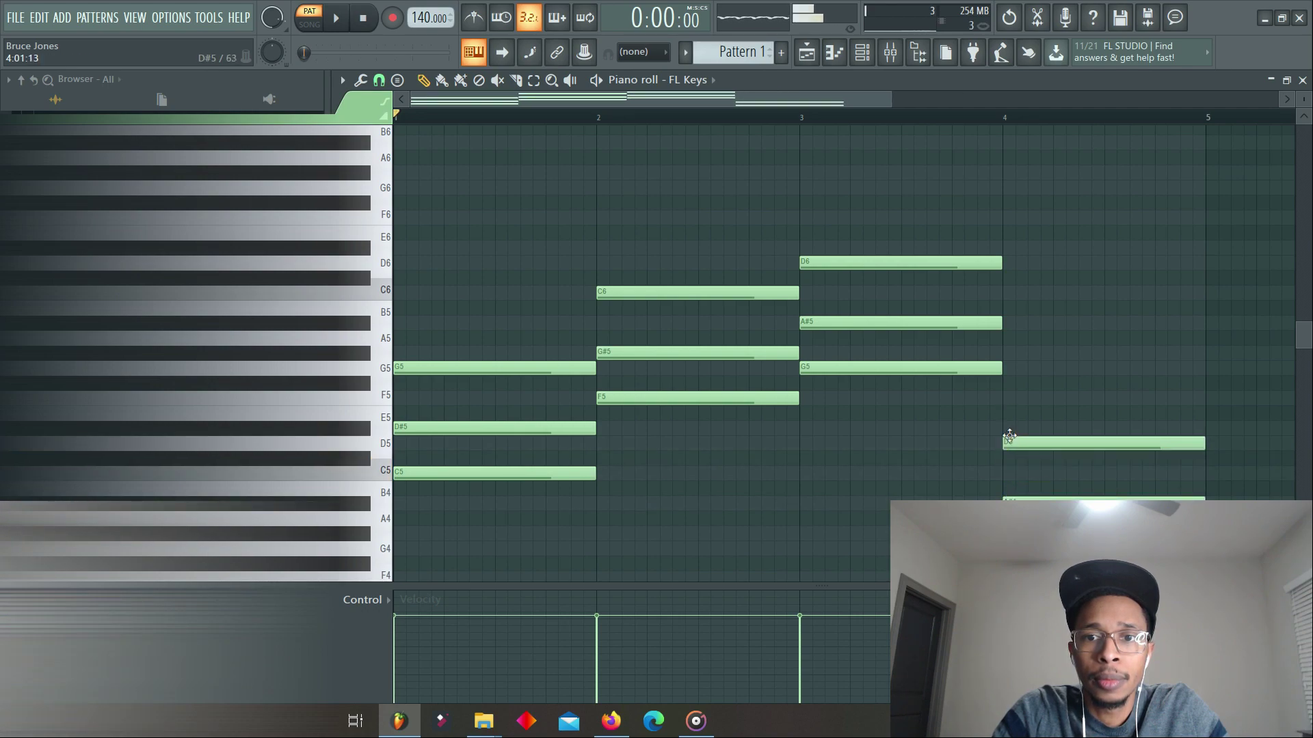
click(1005, 397)
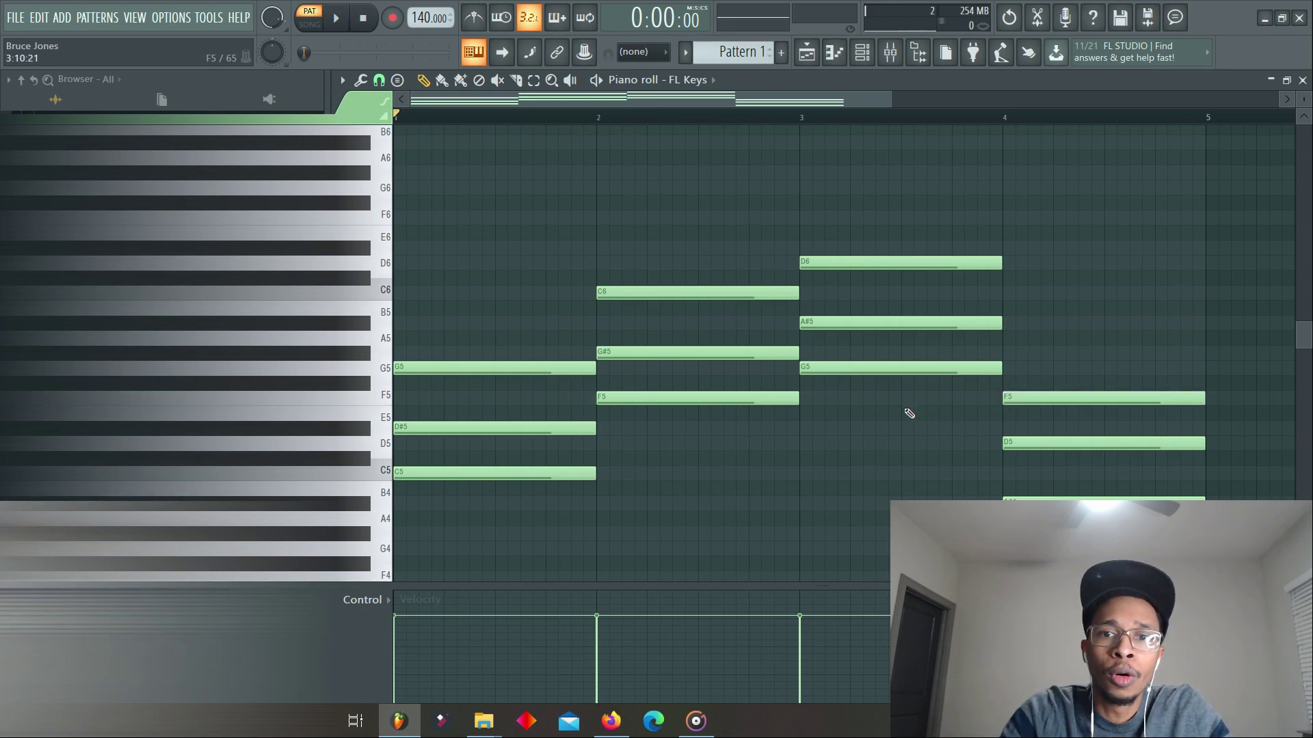
key(space)
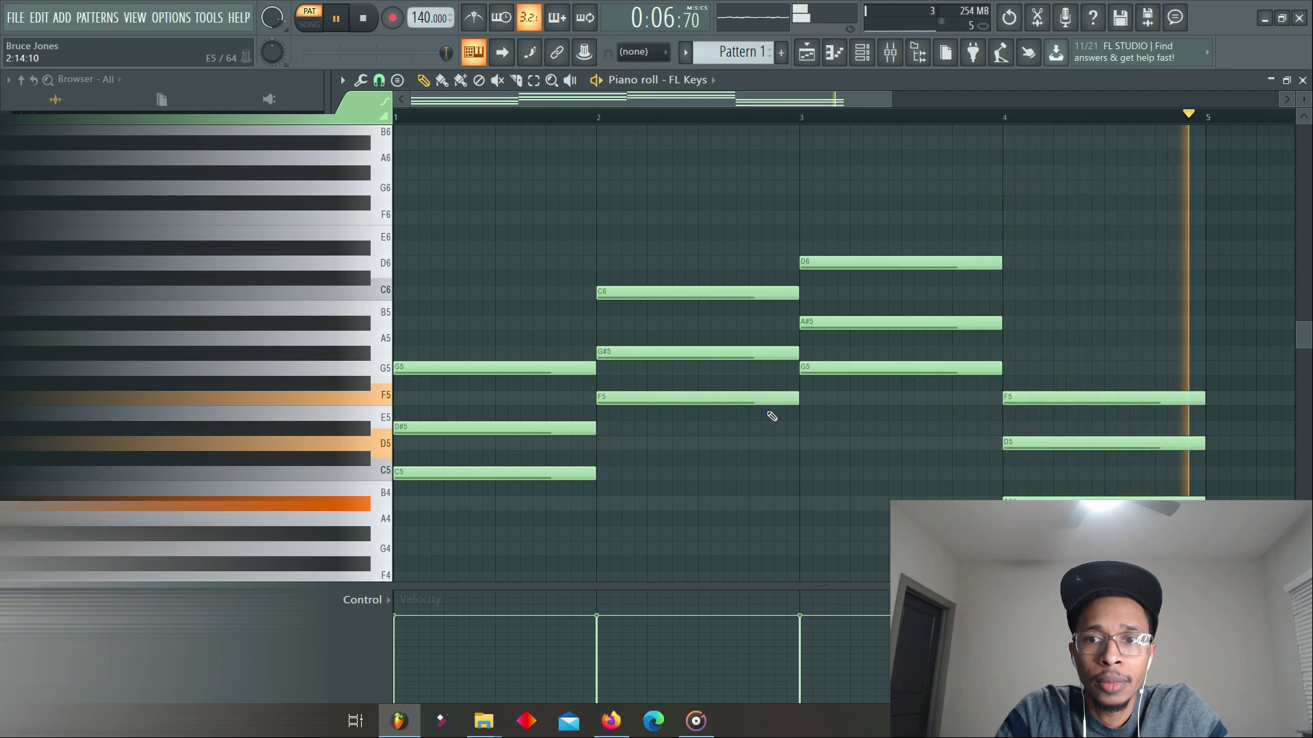
key(space)
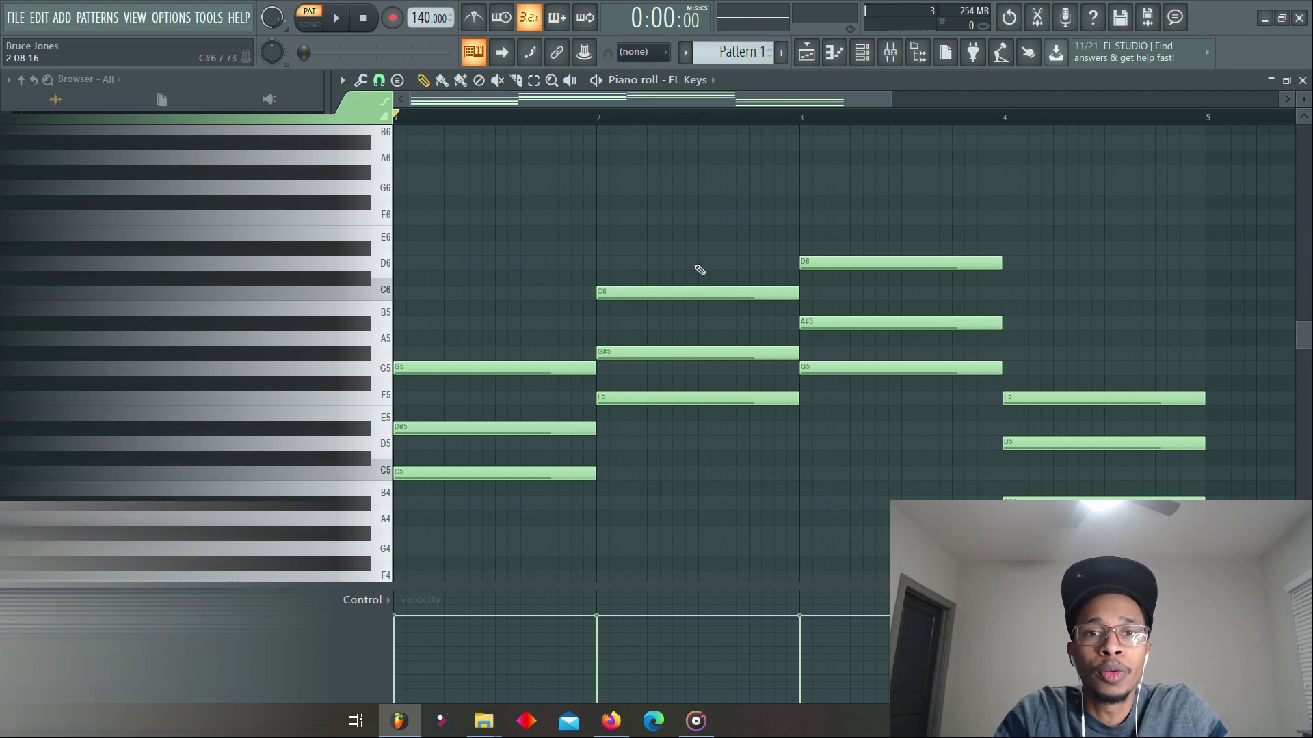
Step: Add one-beat notes F6 and D6 at the end of bar 2, and F6 and D#6 at the end of bar 3
click(702, 219)
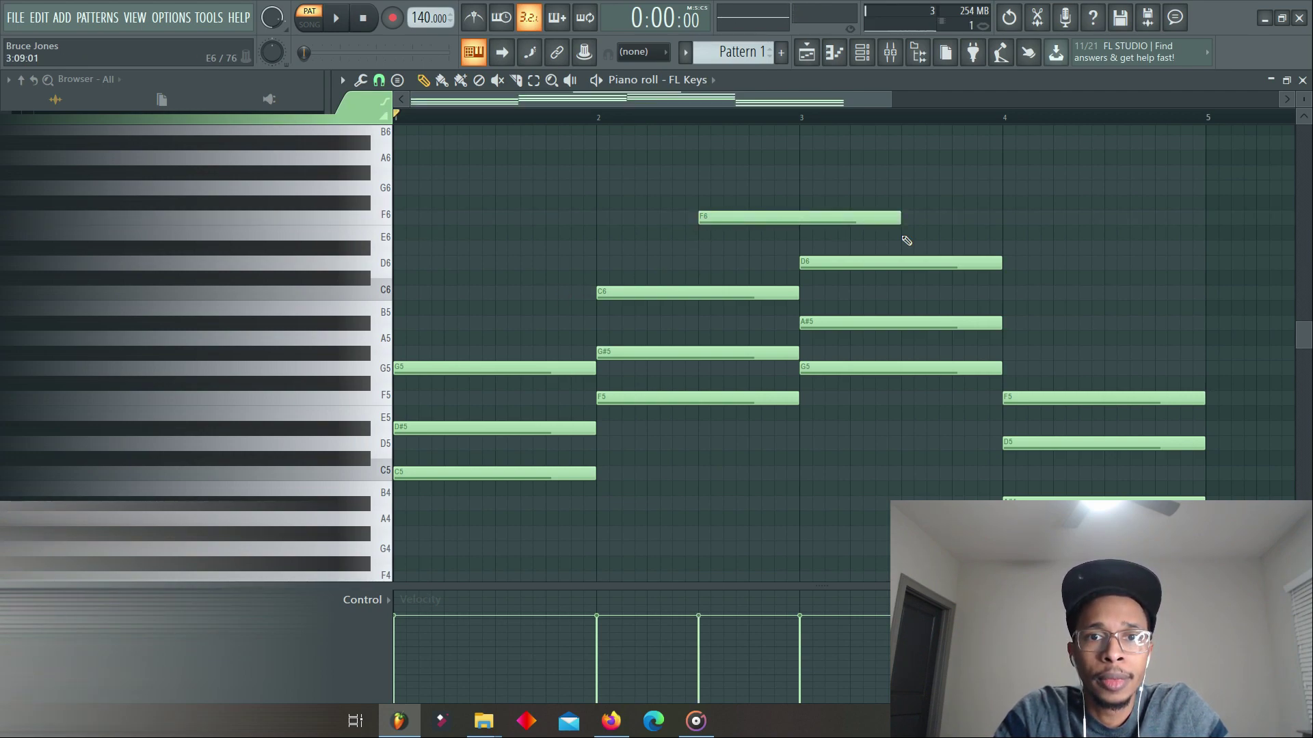
drag(900, 220, 746, 247)
click(752, 263)
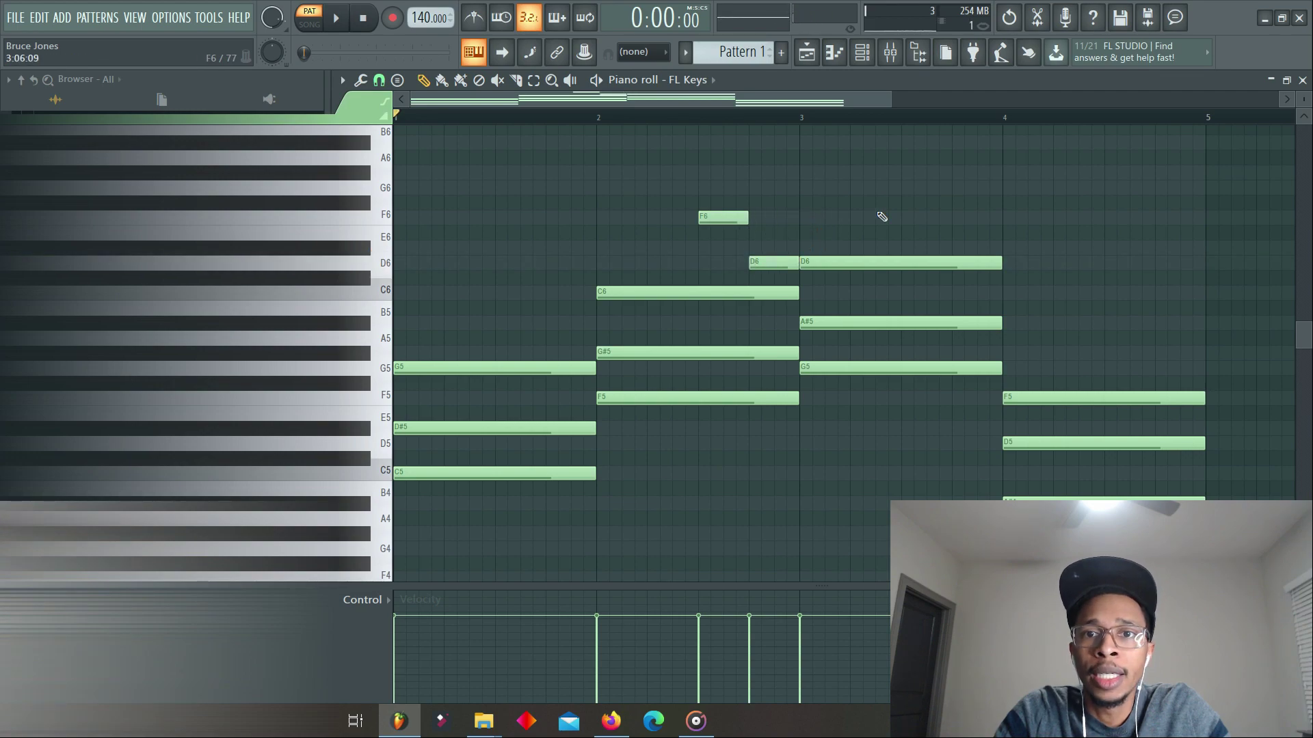
click(904, 219)
click(946, 248)
drag(947, 248, 963, 248)
Step: Add one-beat notes G5 and G#5 at the end of bar 4 and play back the pattern
click(1109, 368)
click(1161, 352)
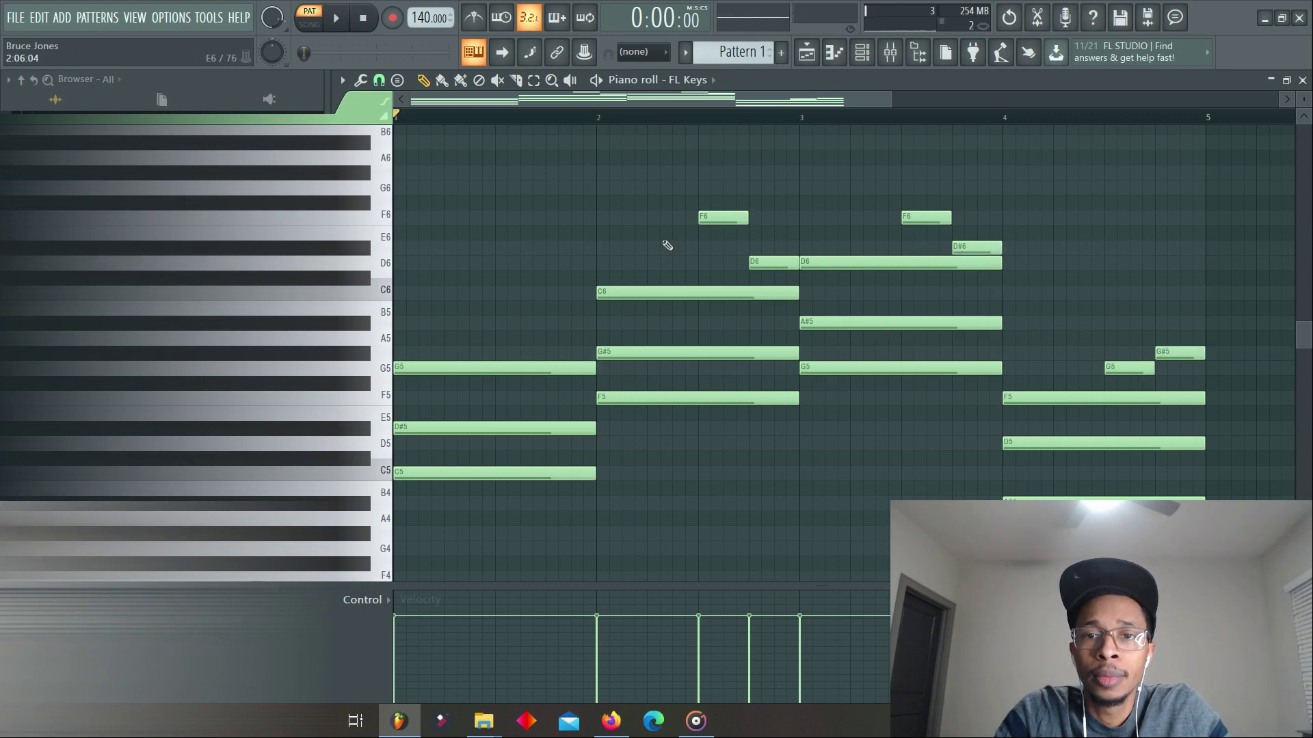
key(space)
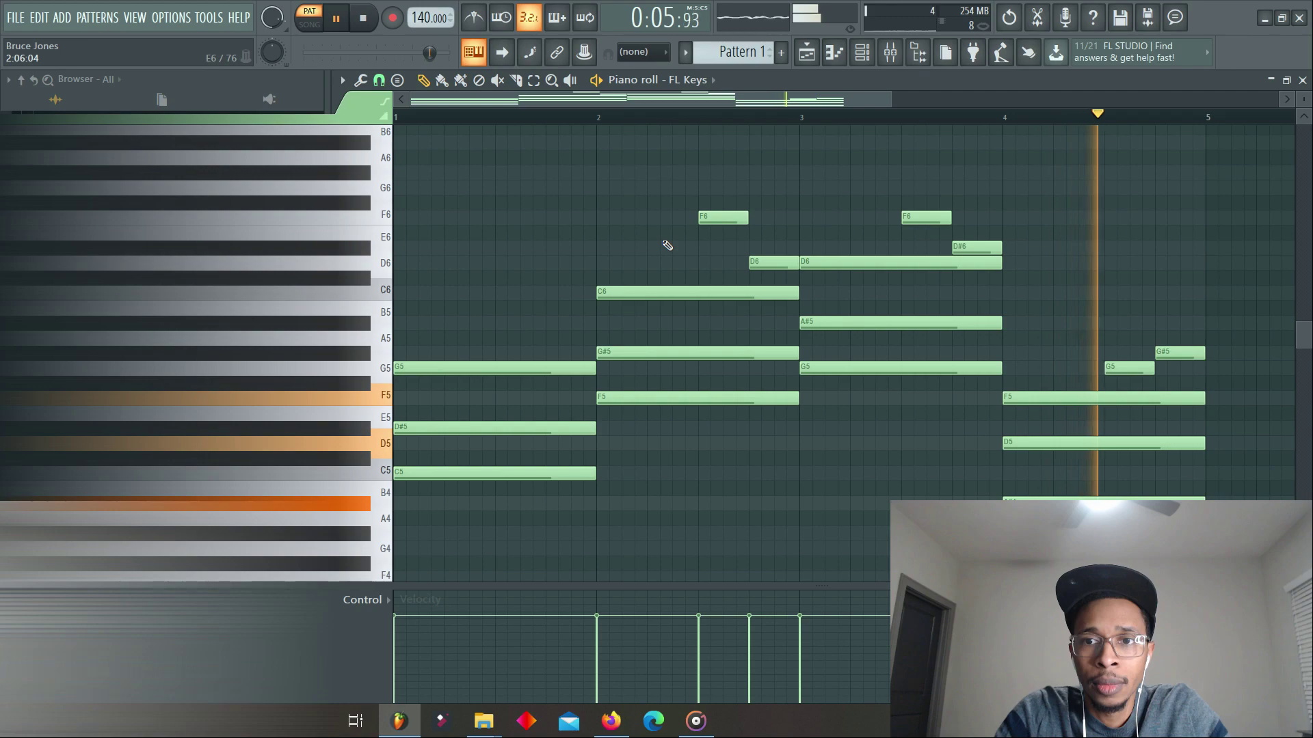
key(space)
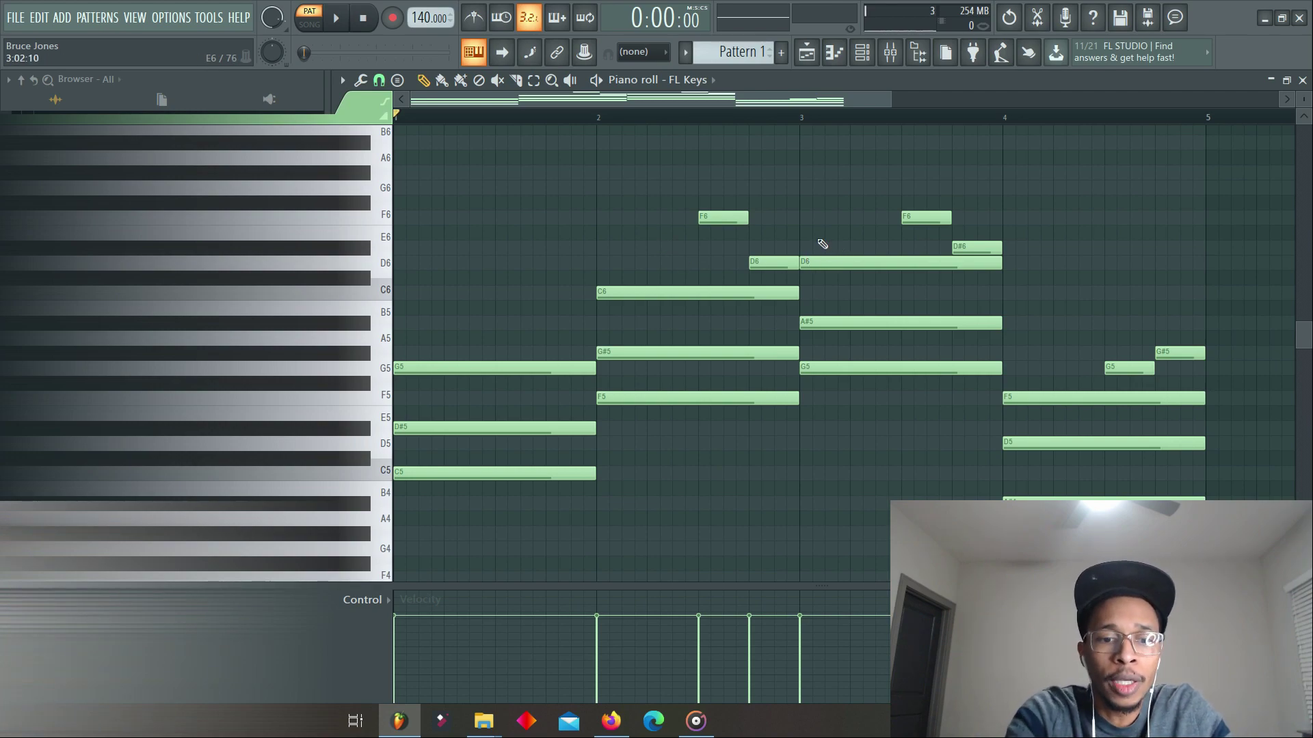
Step: Show the channel rack and clone the FL Keys channel
key(F6)
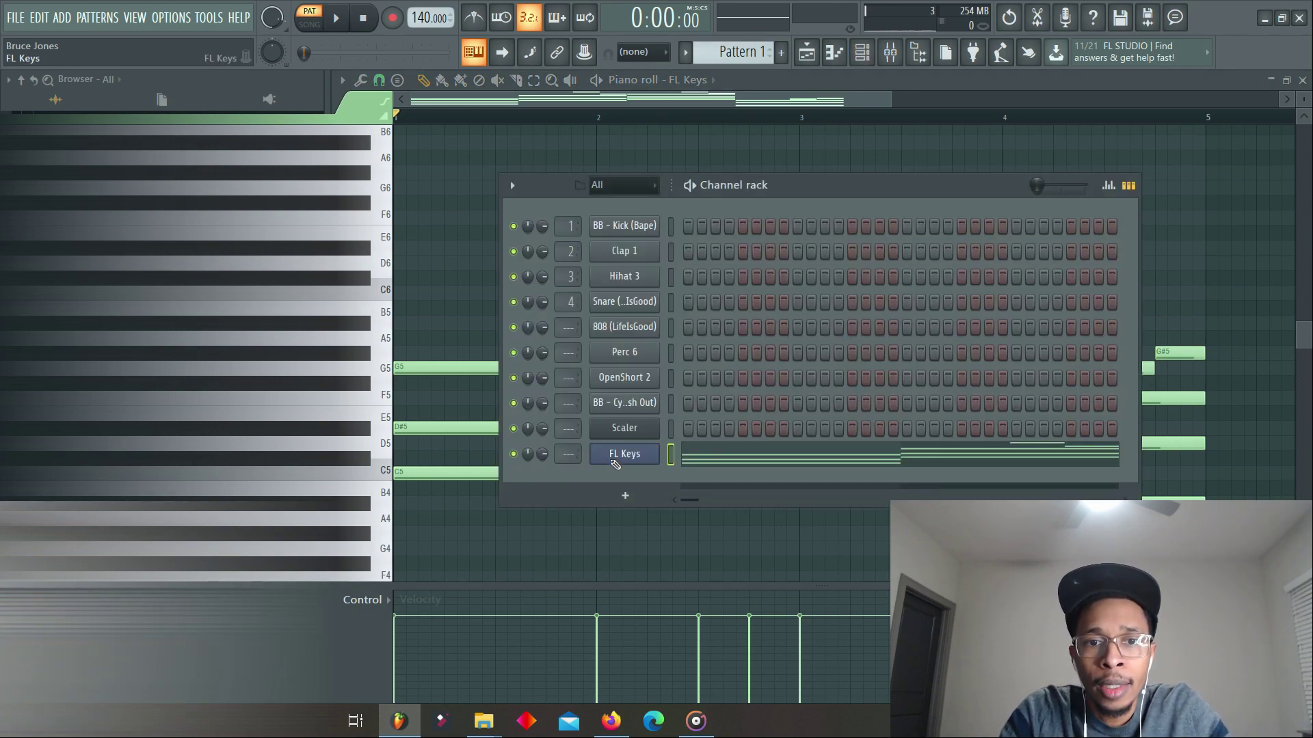
right_click(615, 459)
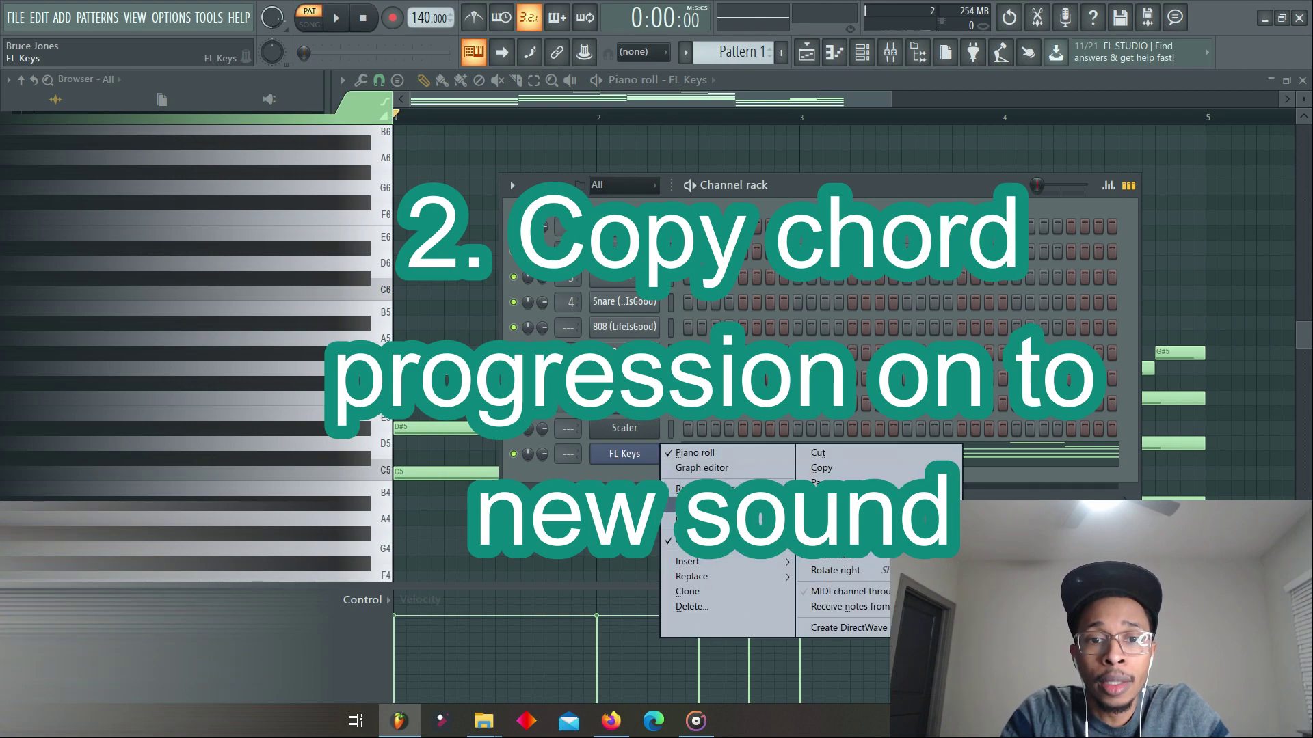
click(689, 592)
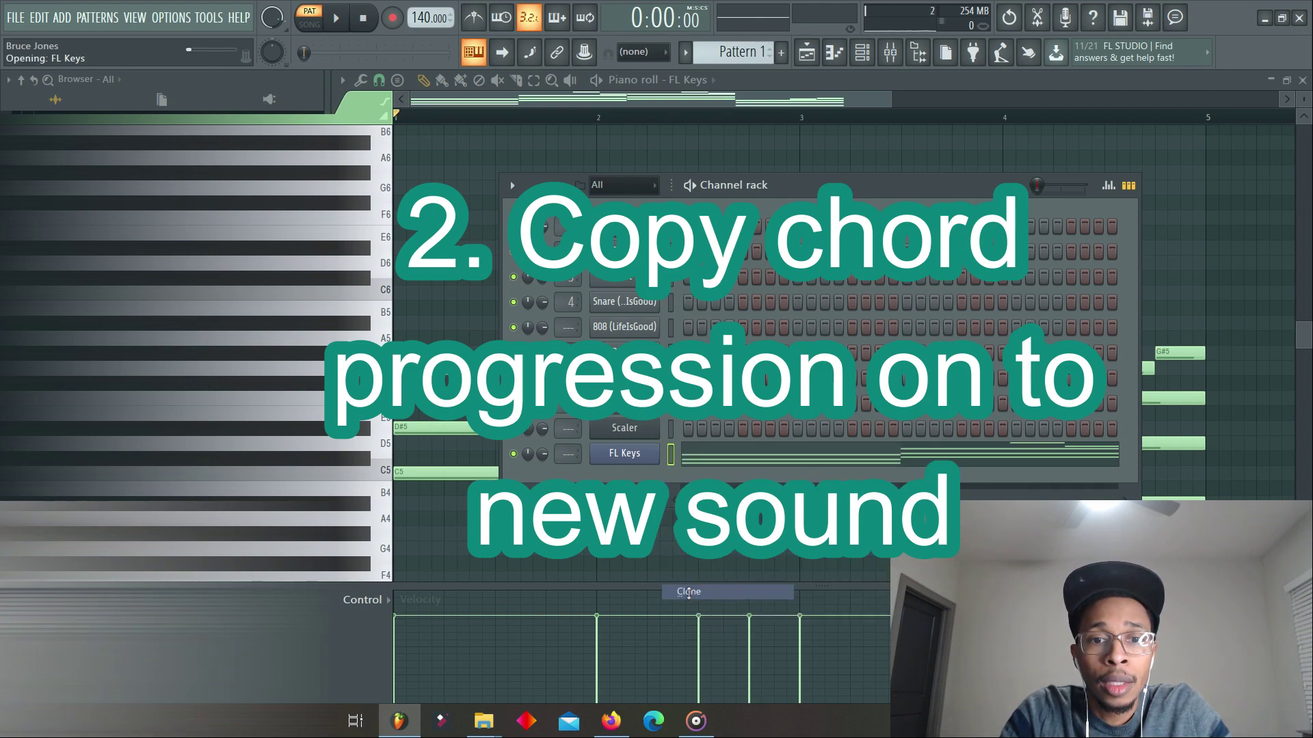
Step: Replace the cloned FL Keys #2 channel with the reFX Nexus synth and move its plugin window clear of the channel list
right_click(624, 478)
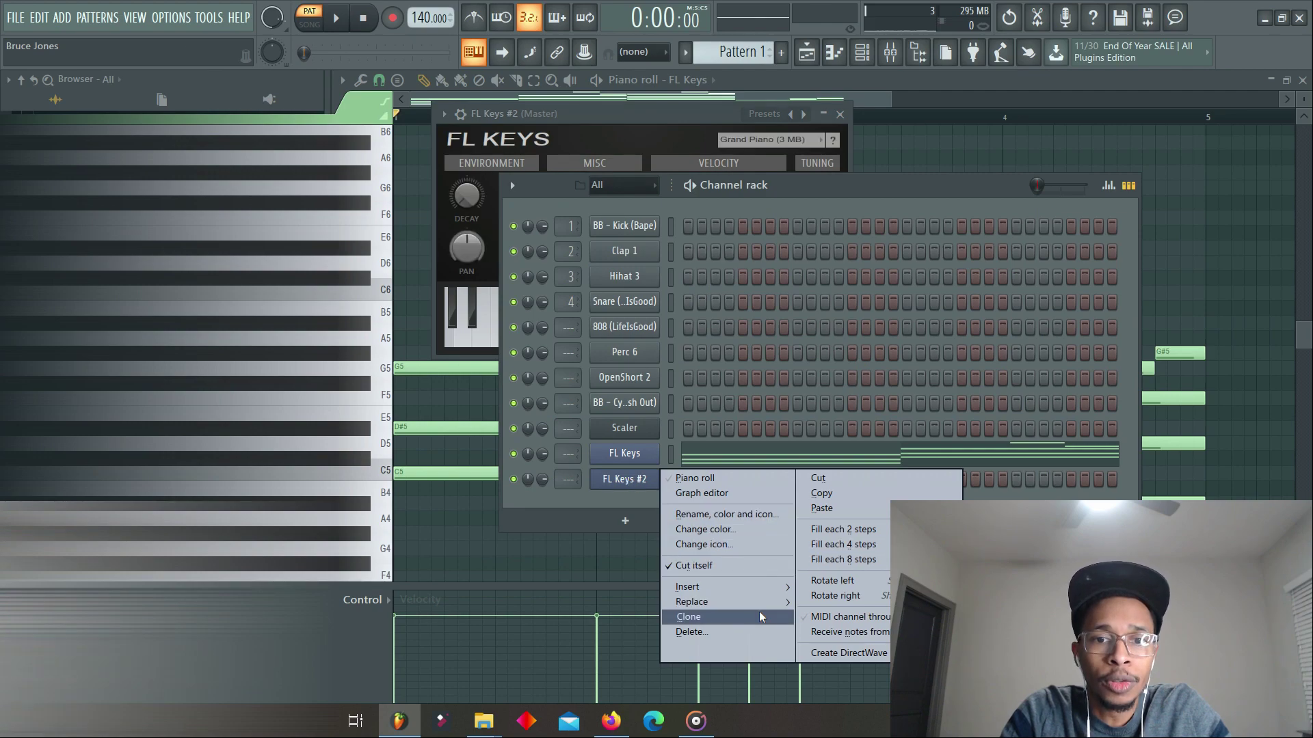
mouse_move(740, 598)
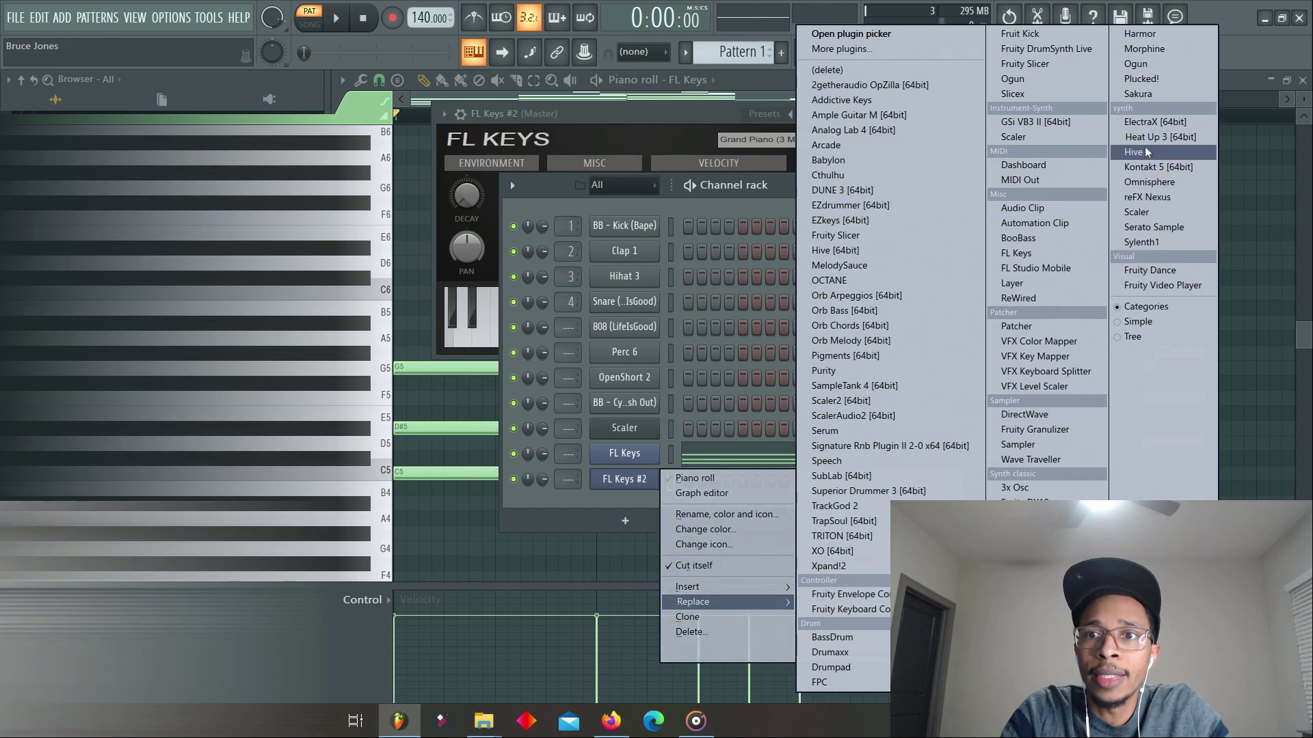
click(1148, 197)
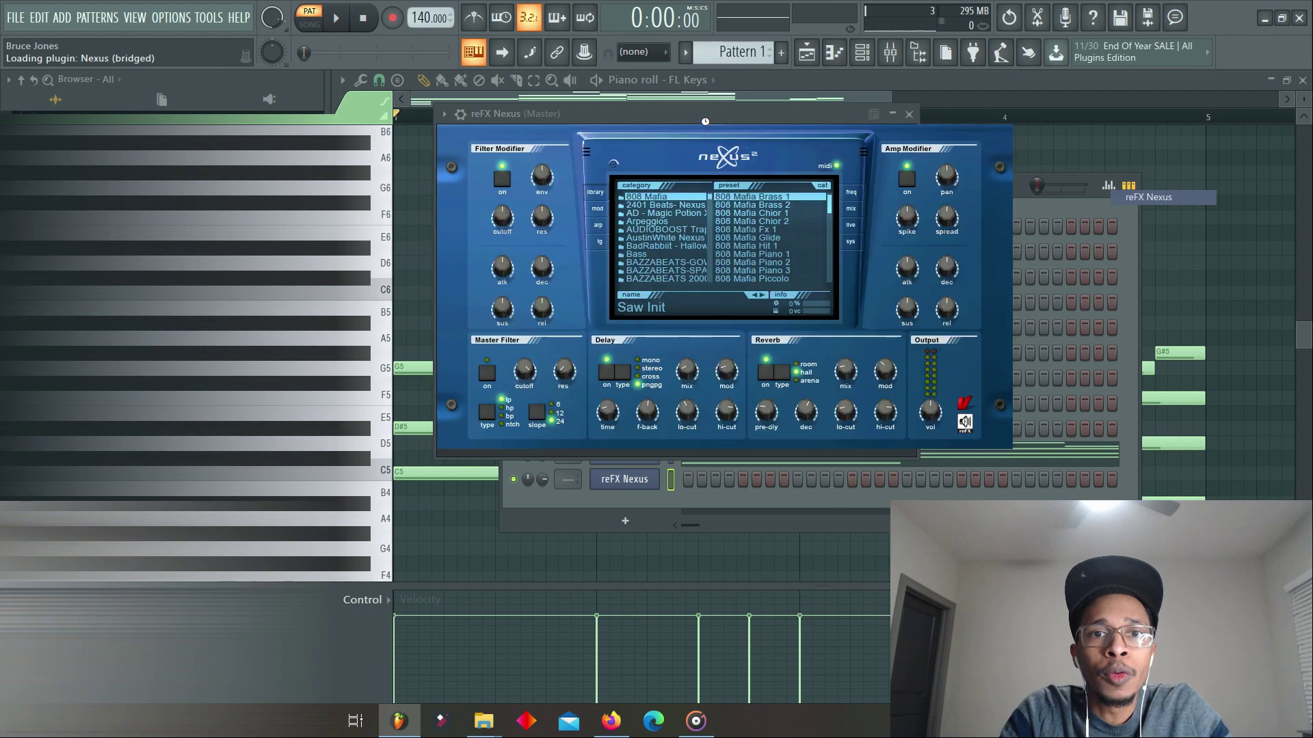
drag(703, 114, 871, 262)
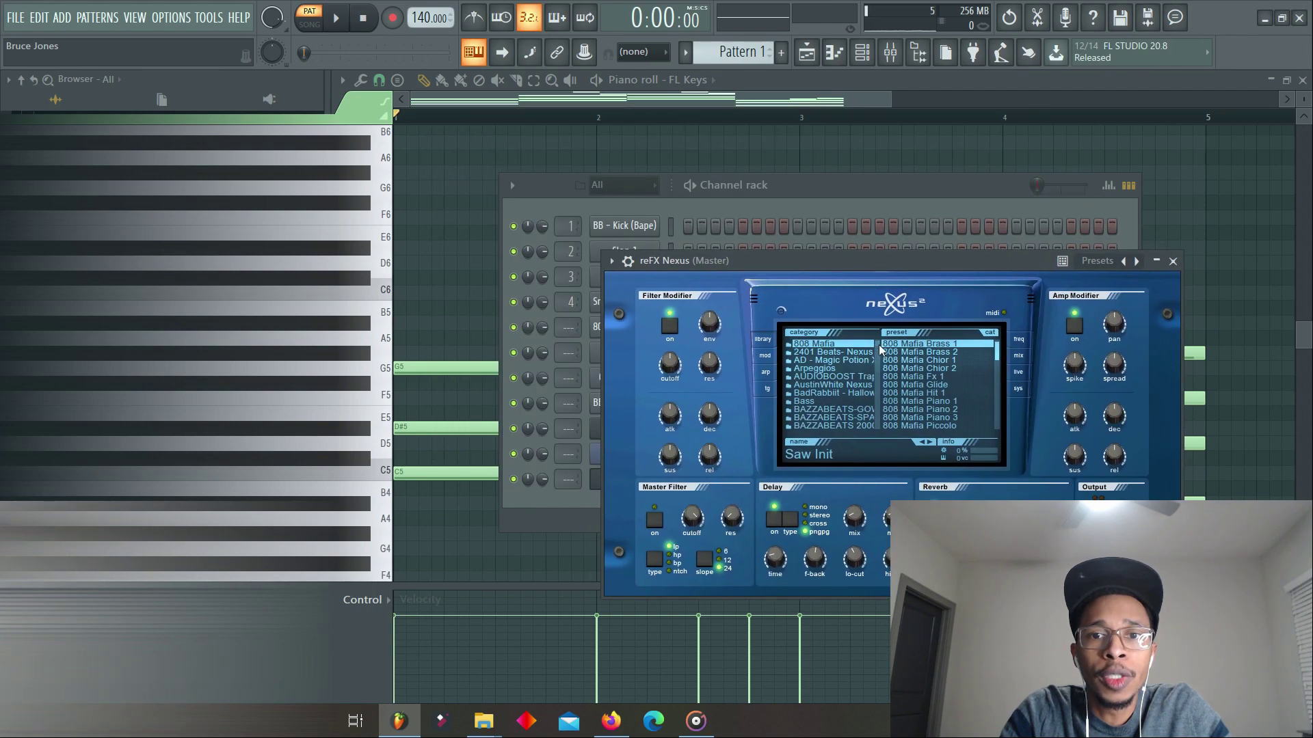
Step: Load the PL Pizzicato Bells preset from the 808 Mafia category in Nexus
drag(995, 350, 998, 374)
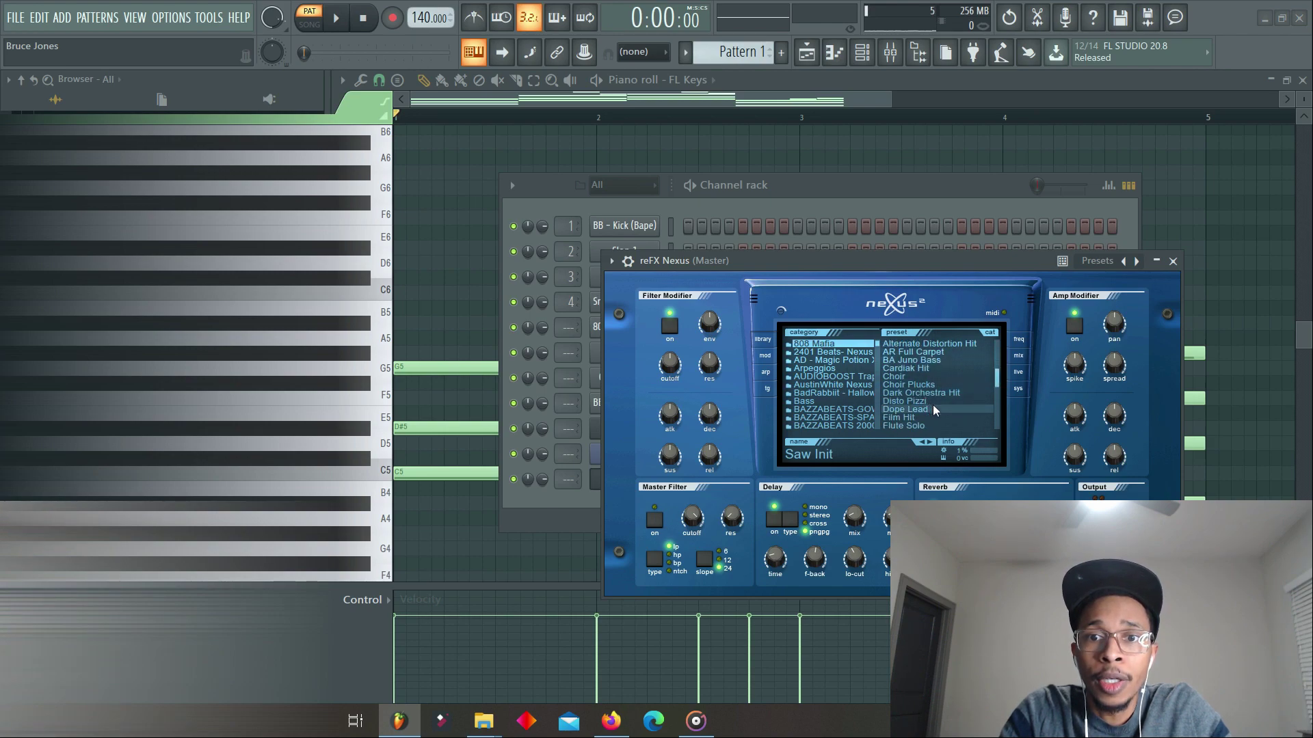
drag(995, 383, 1000, 414)
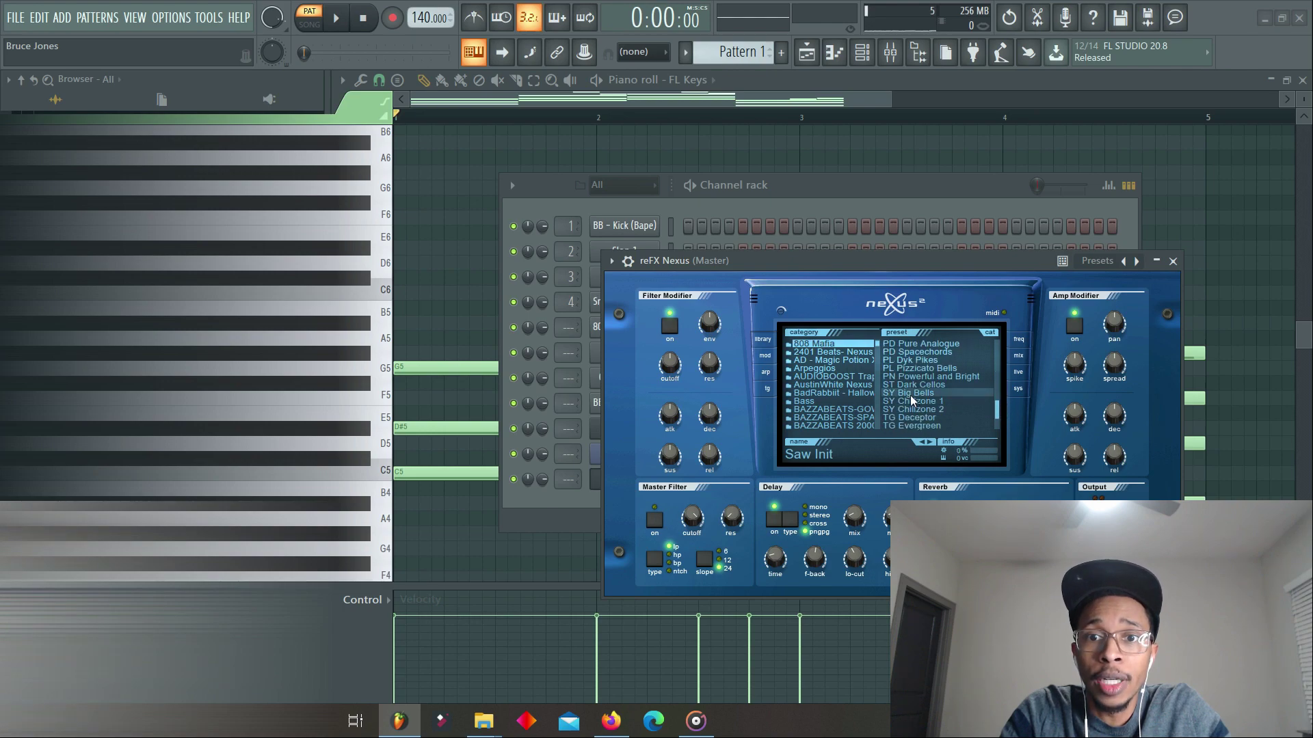
click(913, 369)
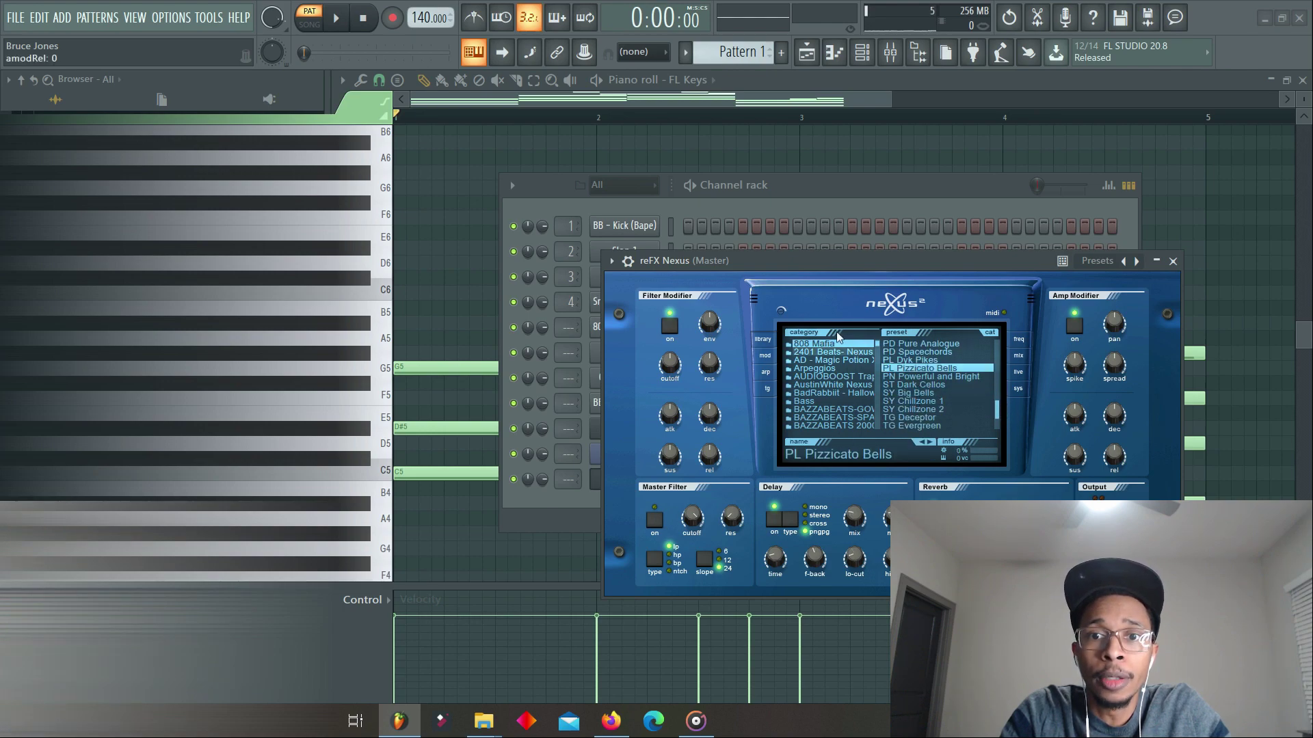
Step: Copy the FL Keys notes, paste them into the reFX Nexus channel and open its piano roll
click(576, 490)
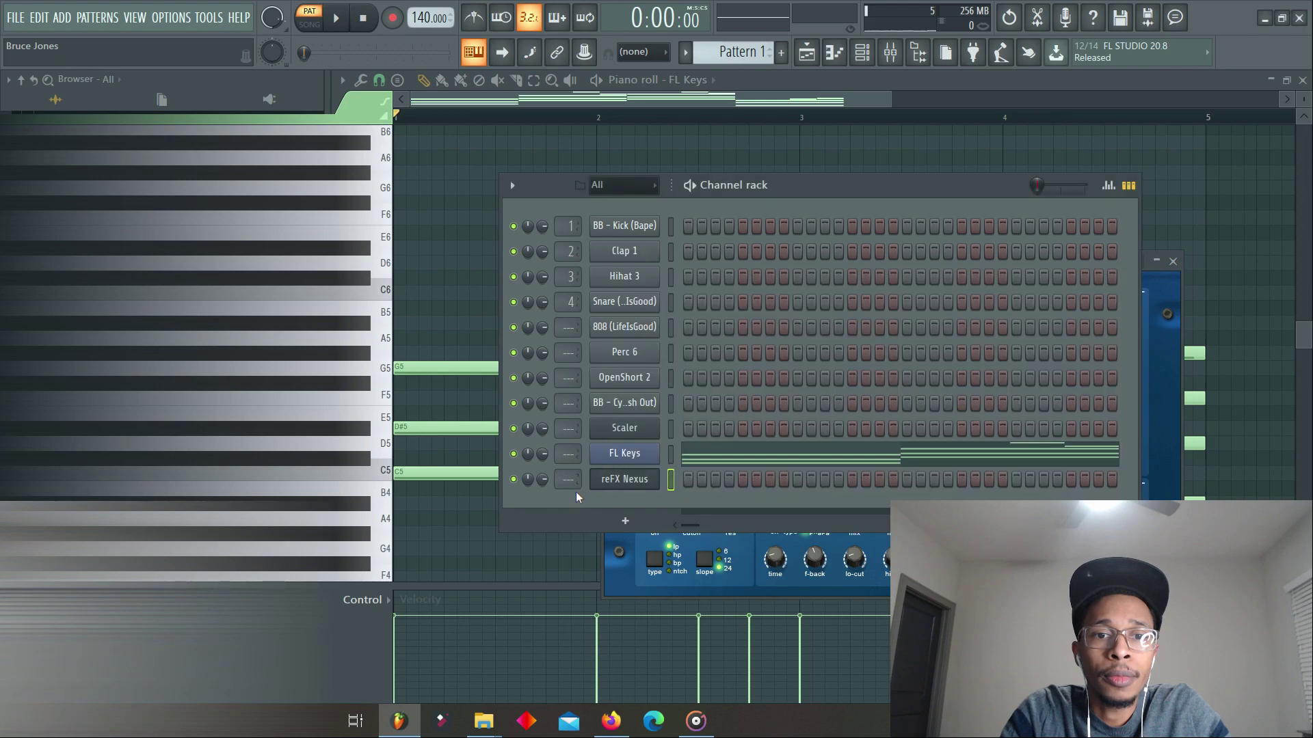
right_click(629, 457)
click(835, 469)
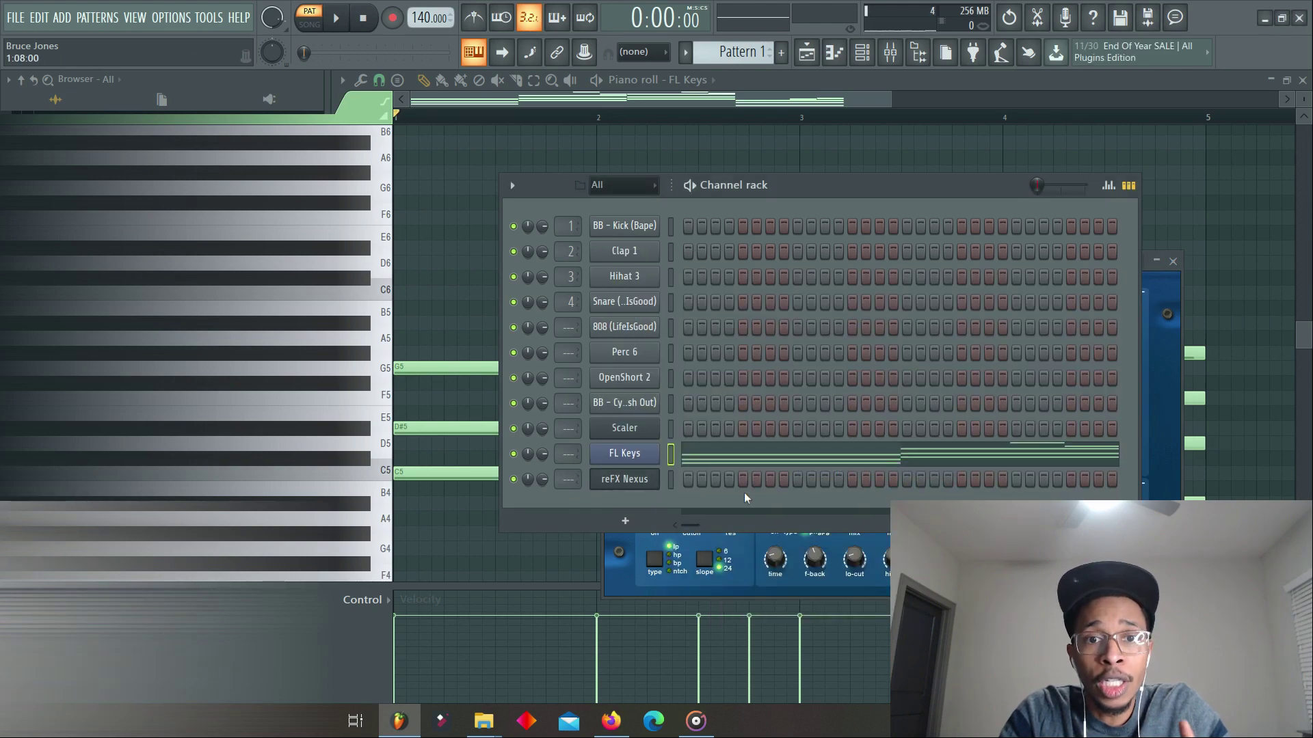
right_click(636, 477)
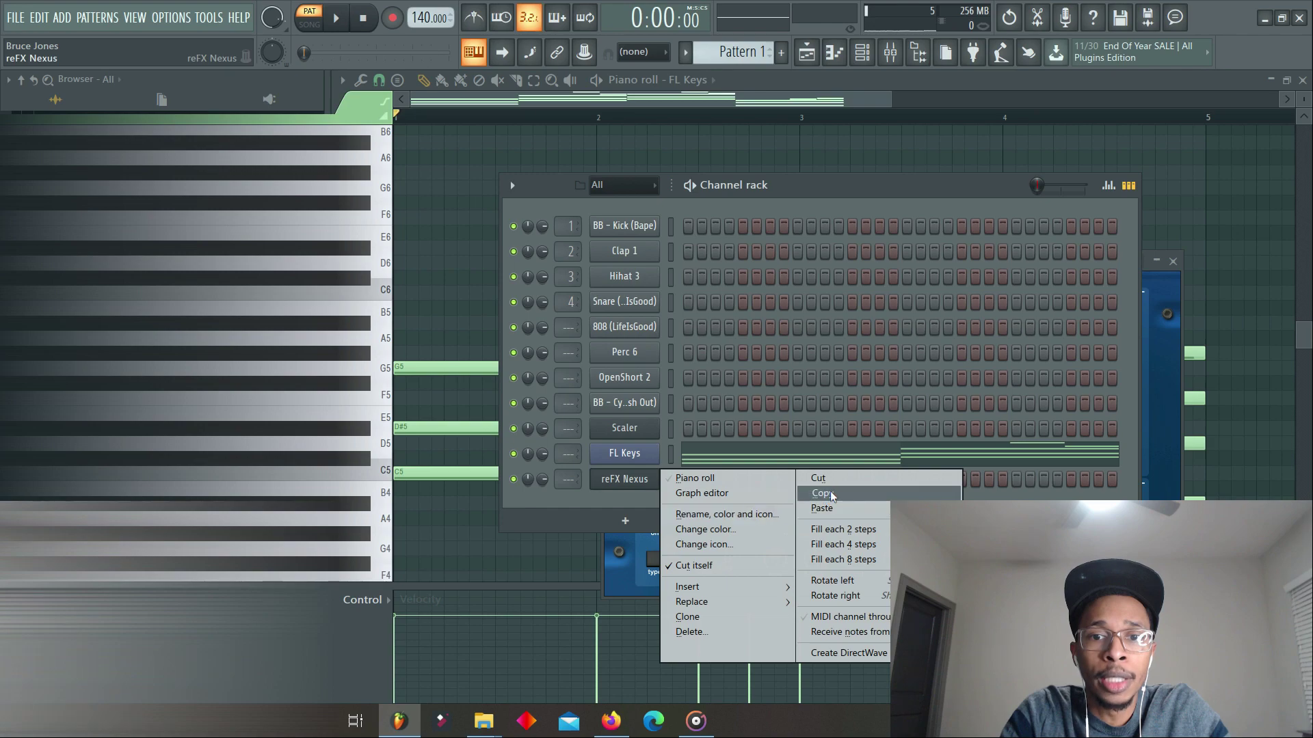
click(823, 494)
right_click(641, 454)
click(820, 465)
right_click(634, 482)
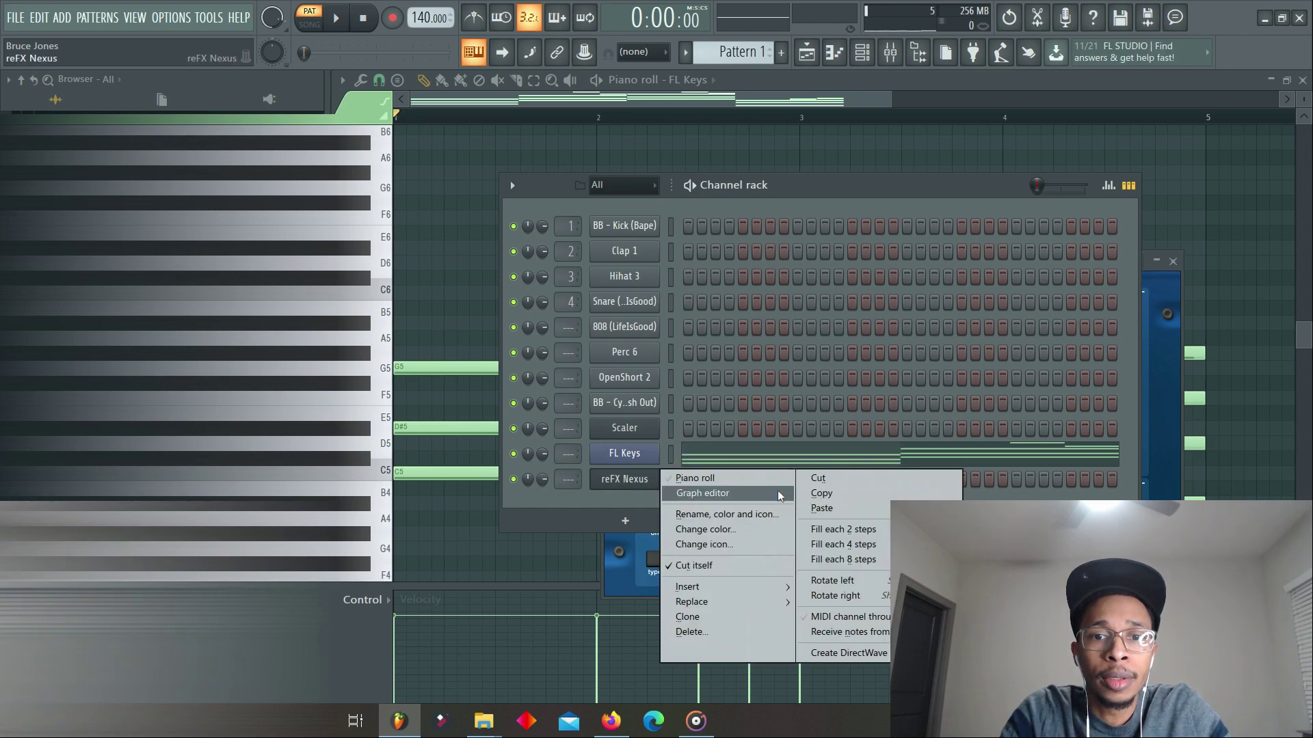
click(821, 508)
click(769, 480)
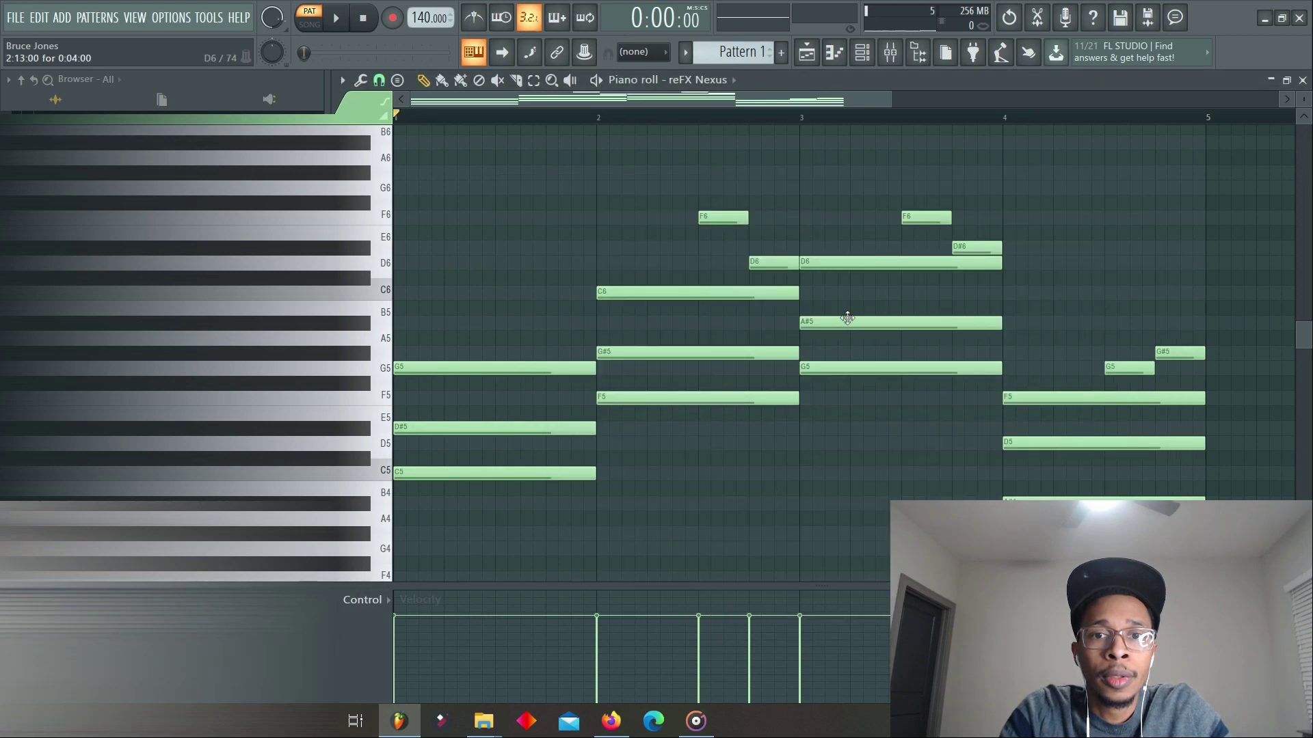
Step: Delete the short passing notes at the ends of bars 2, 3 and 4 from the Nexus part
drag(698, 199, 756, 269)
key(Delete)
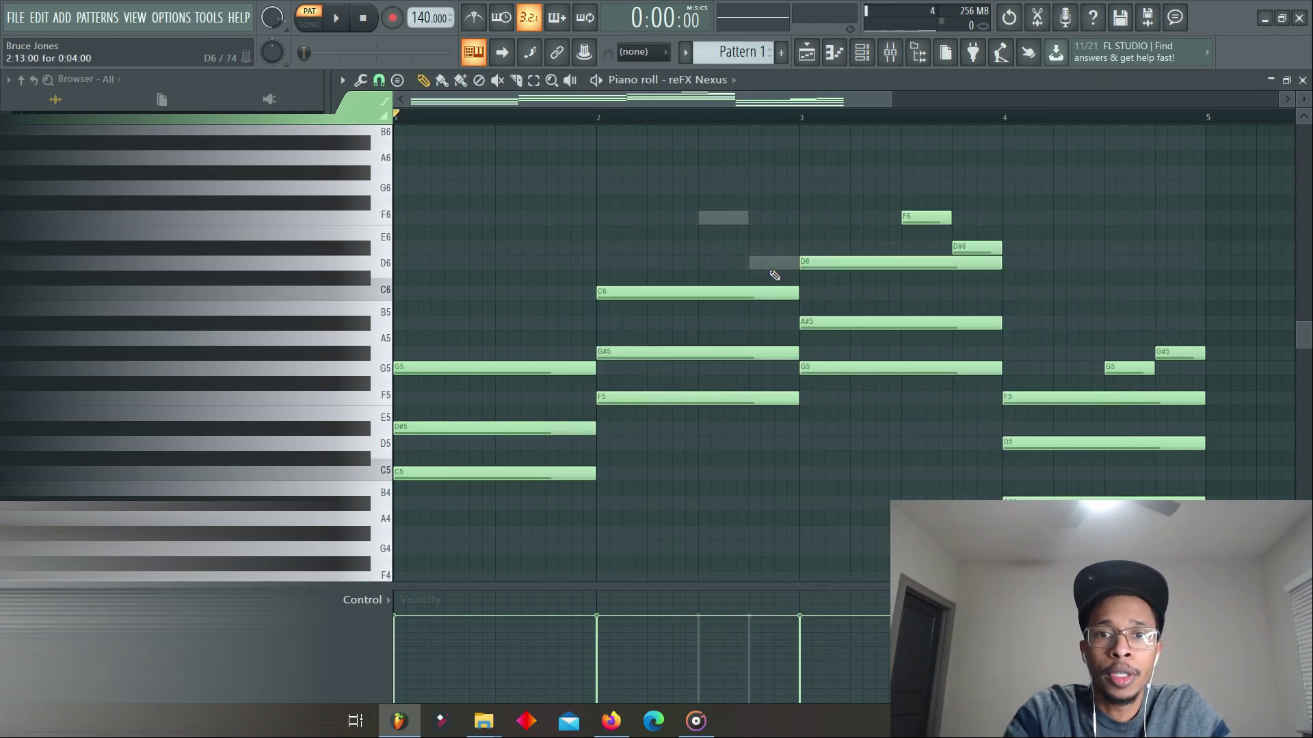
drag(890, 199, 972, 246)
key(Delete)
drag(1081, 317, 1183, 372)
key(Delete)
Step: Trim all Nexus chords to start halfway through each bar and play back the pattern
drag(1112, 568, 472, 180)
drag(596, 372, 518, 376)
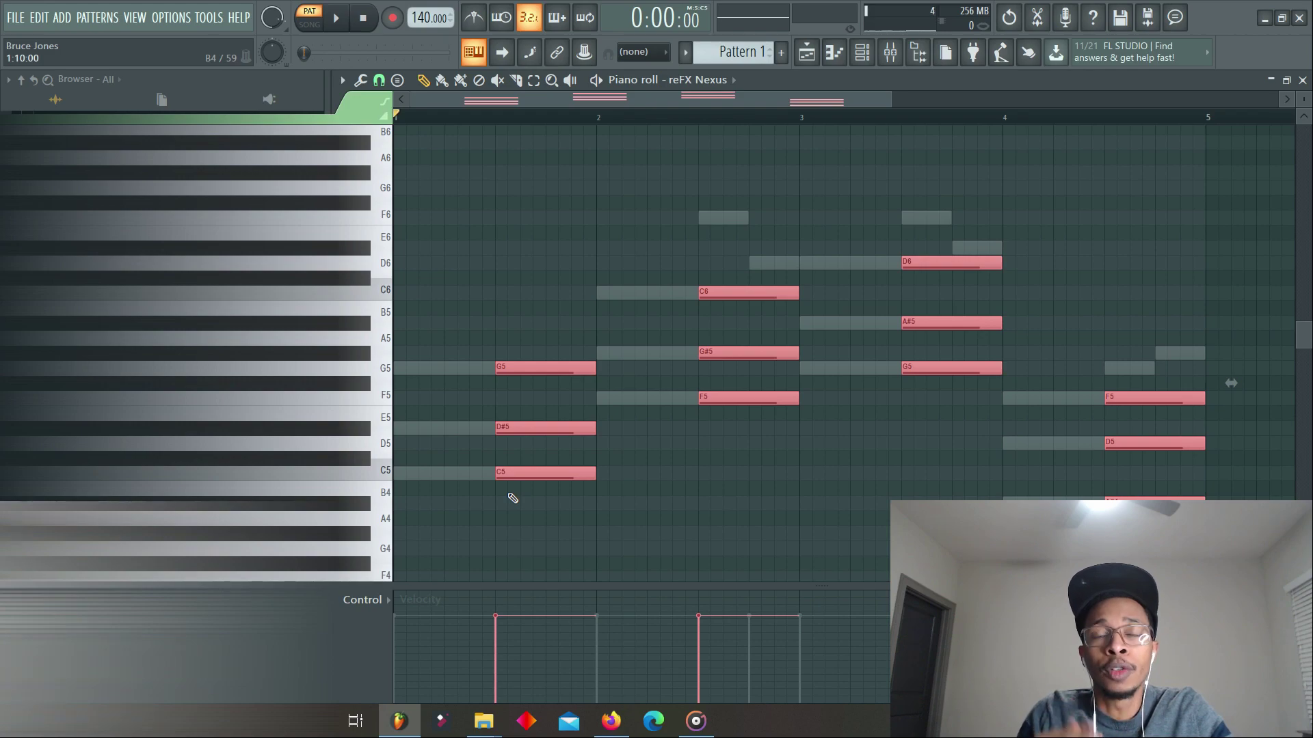
key(space)
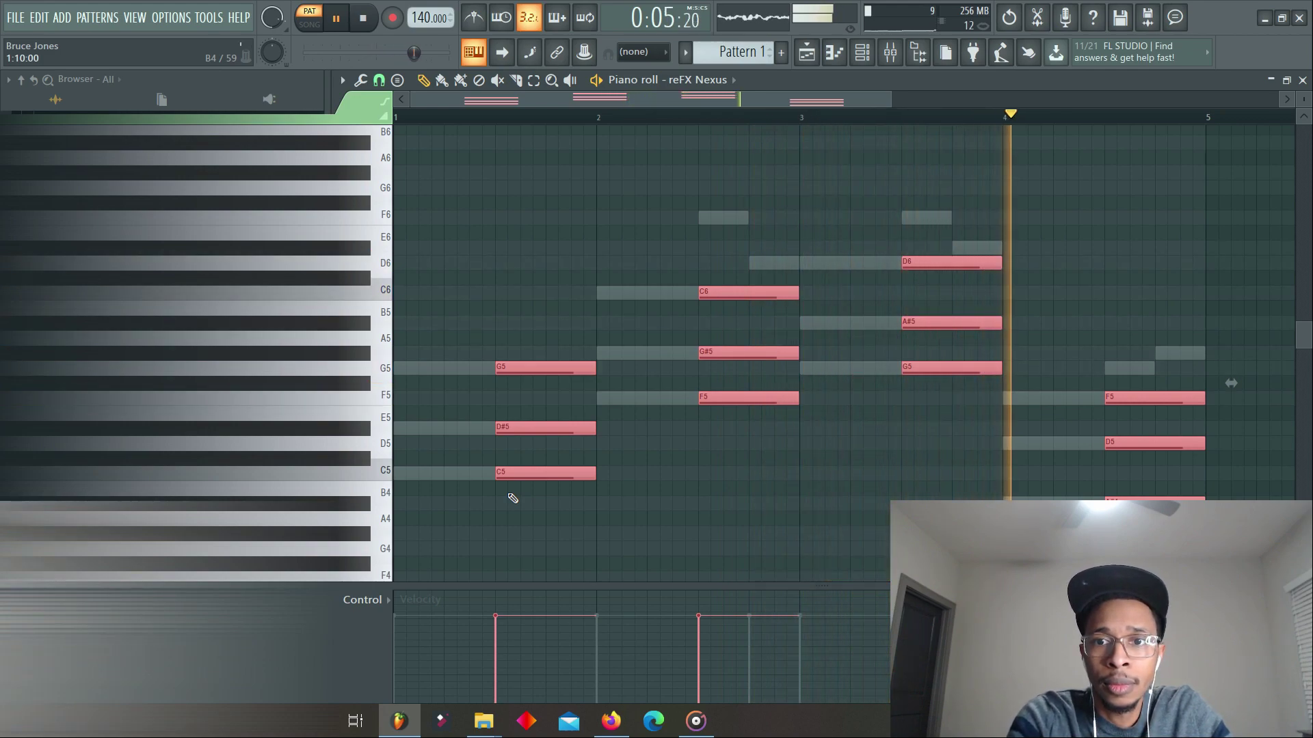
key(space)
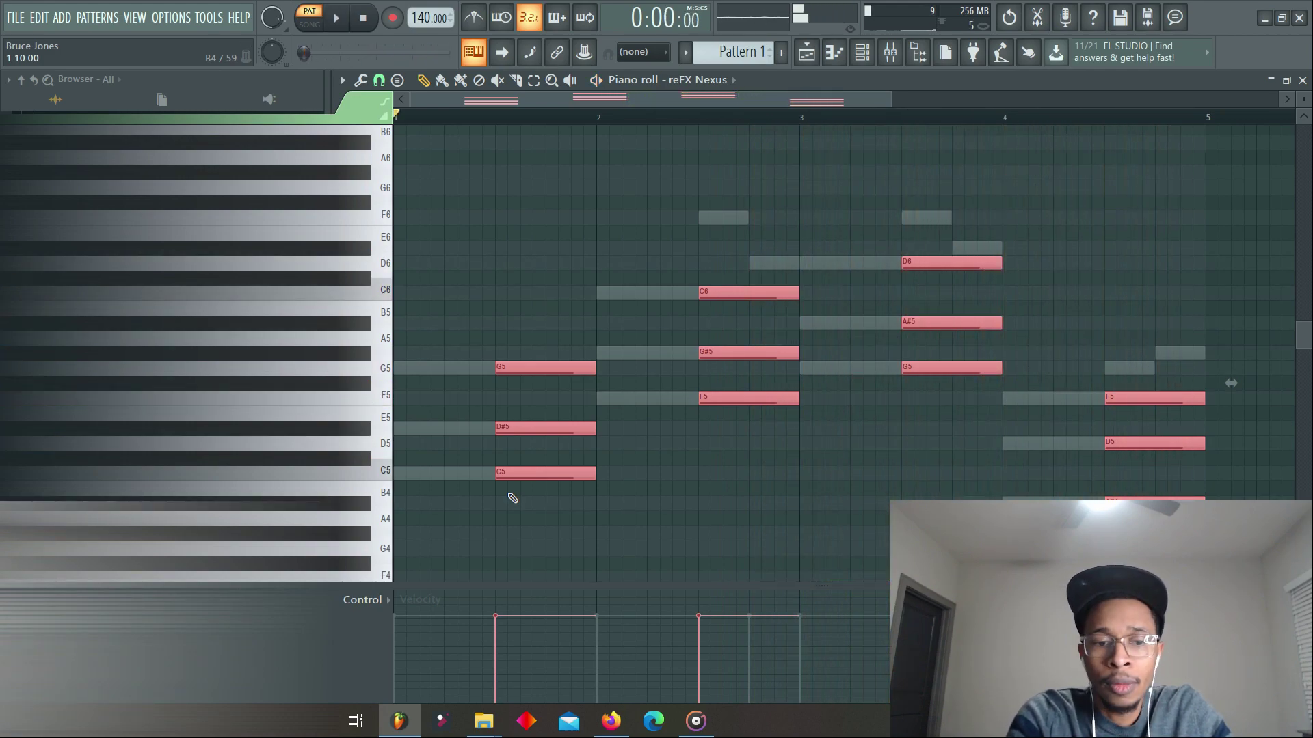
Step: Raise the Nexus chords one octave, set the reFX Nexus channel volume to 37% and play back the pattern
key(ctrl+Up)
key(F6)
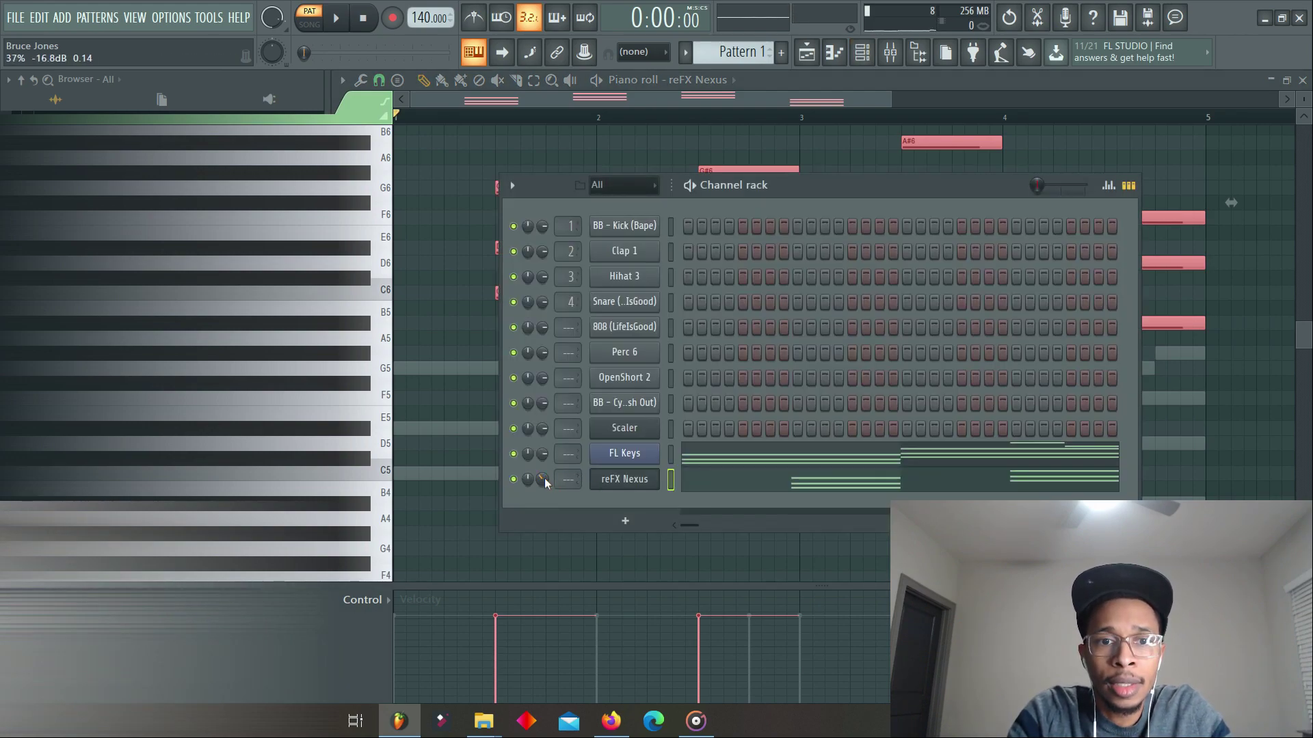
key(space)
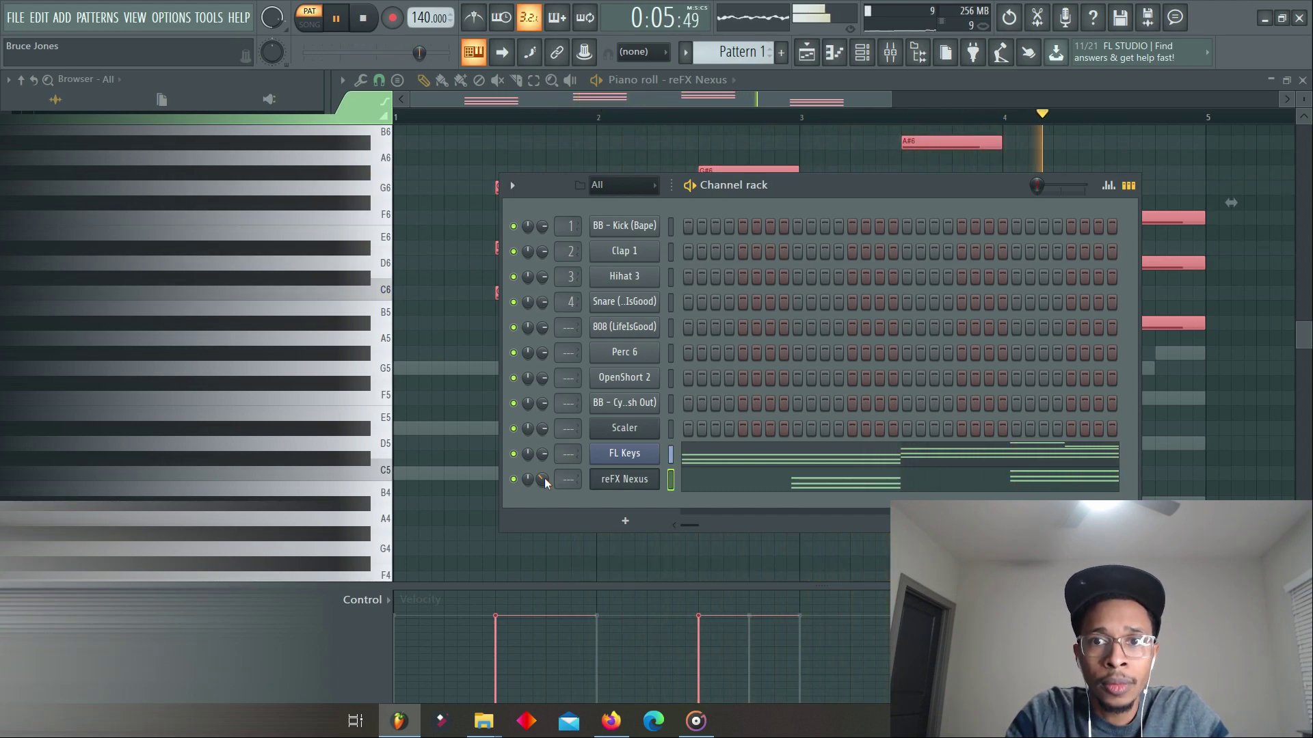
key(space)
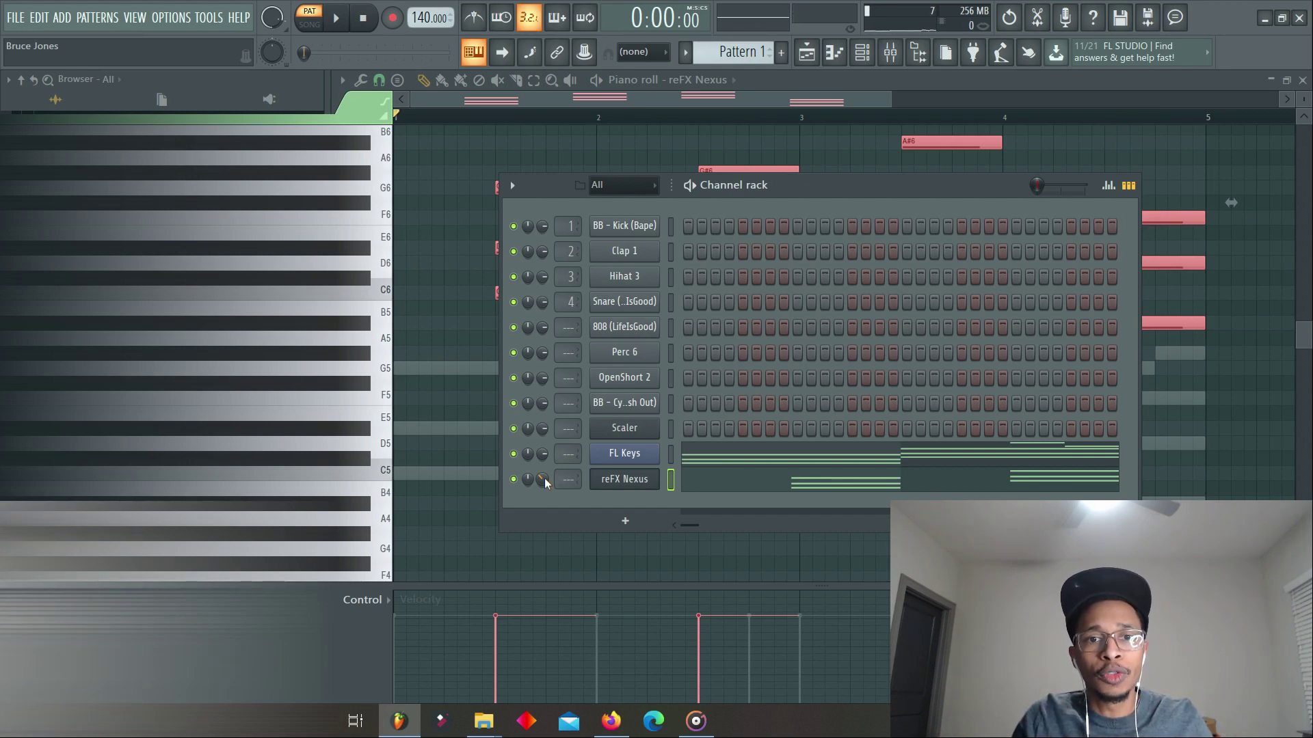
key(space)
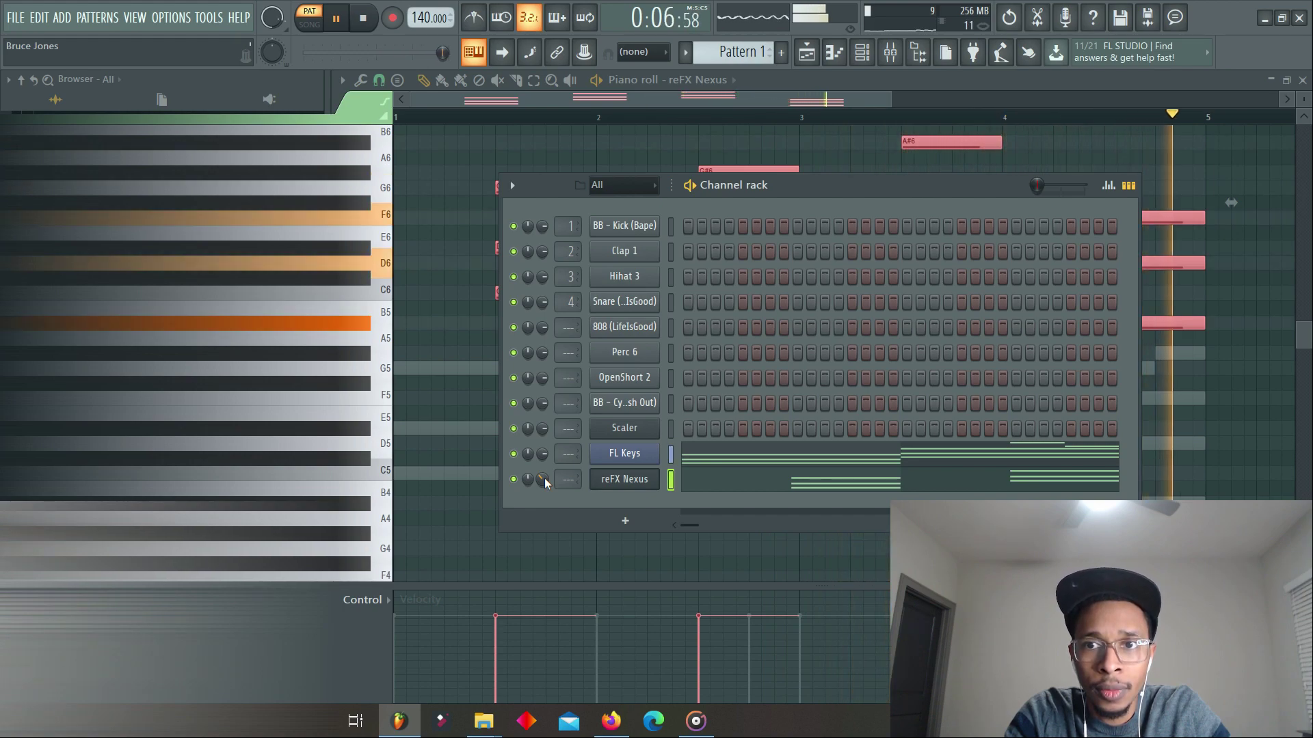
key(space)
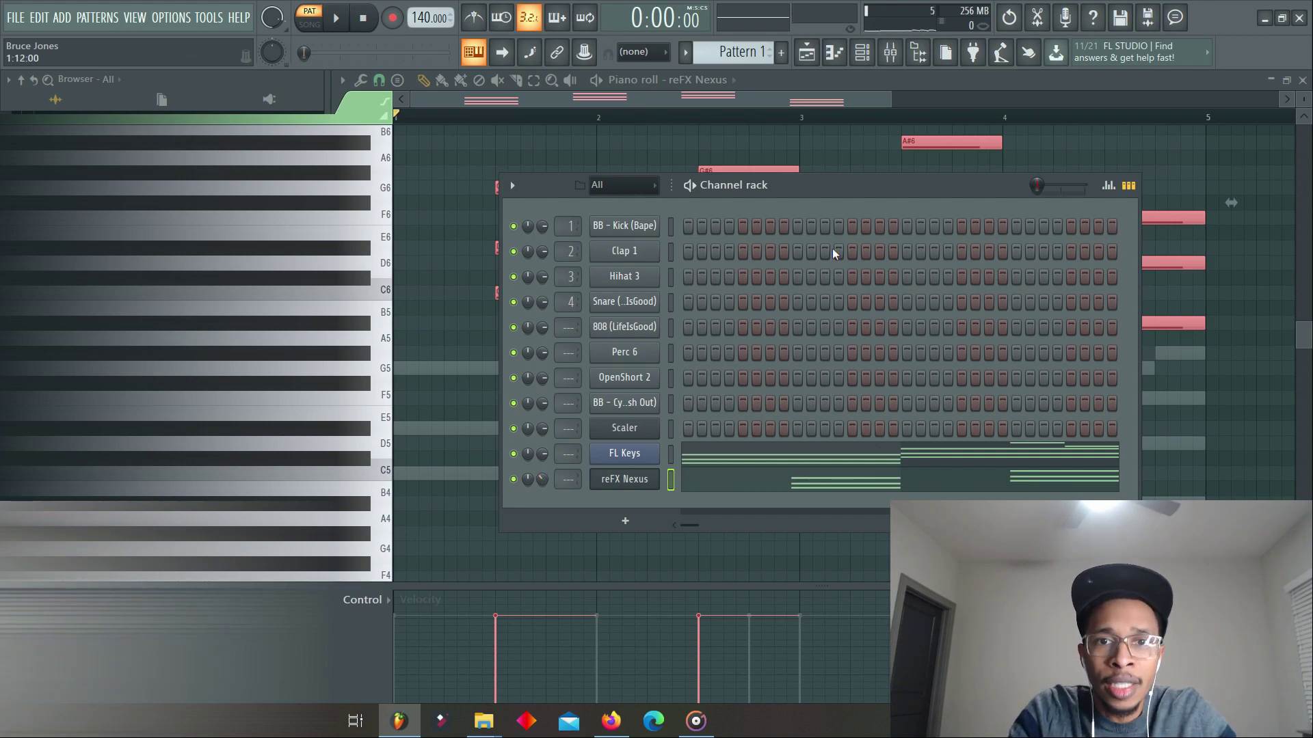
Step: Return to the Nexus piano roll and delete all of its chord notes
drag(828, 191, 771, 200)
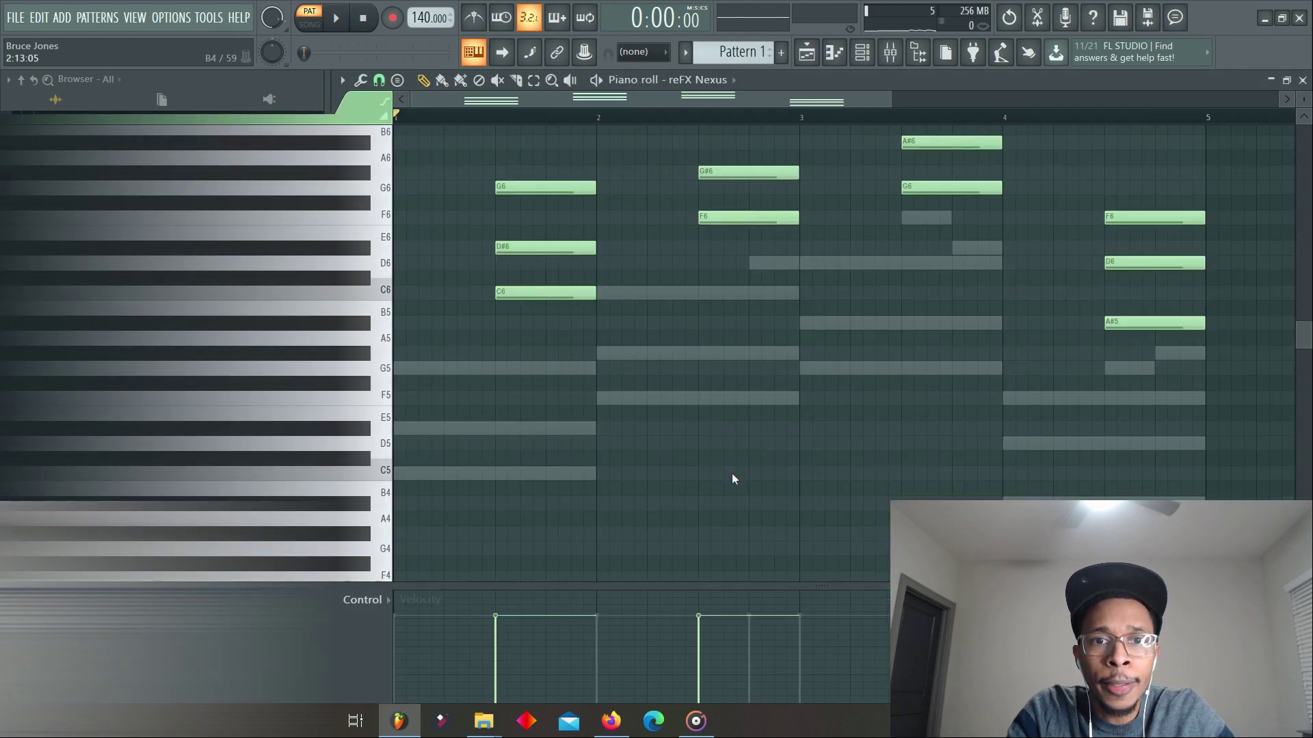
scroll(512, 442, up, 5)
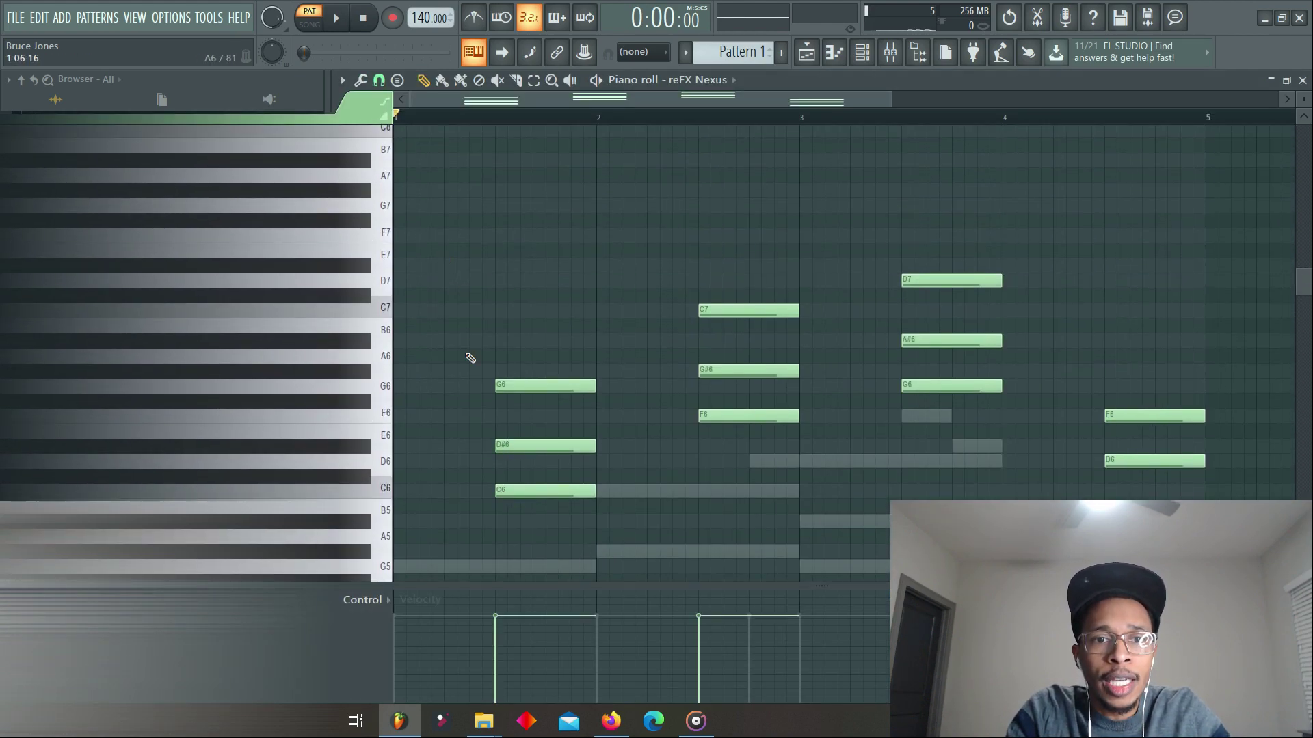
drag(443, 260, 1224, 574)
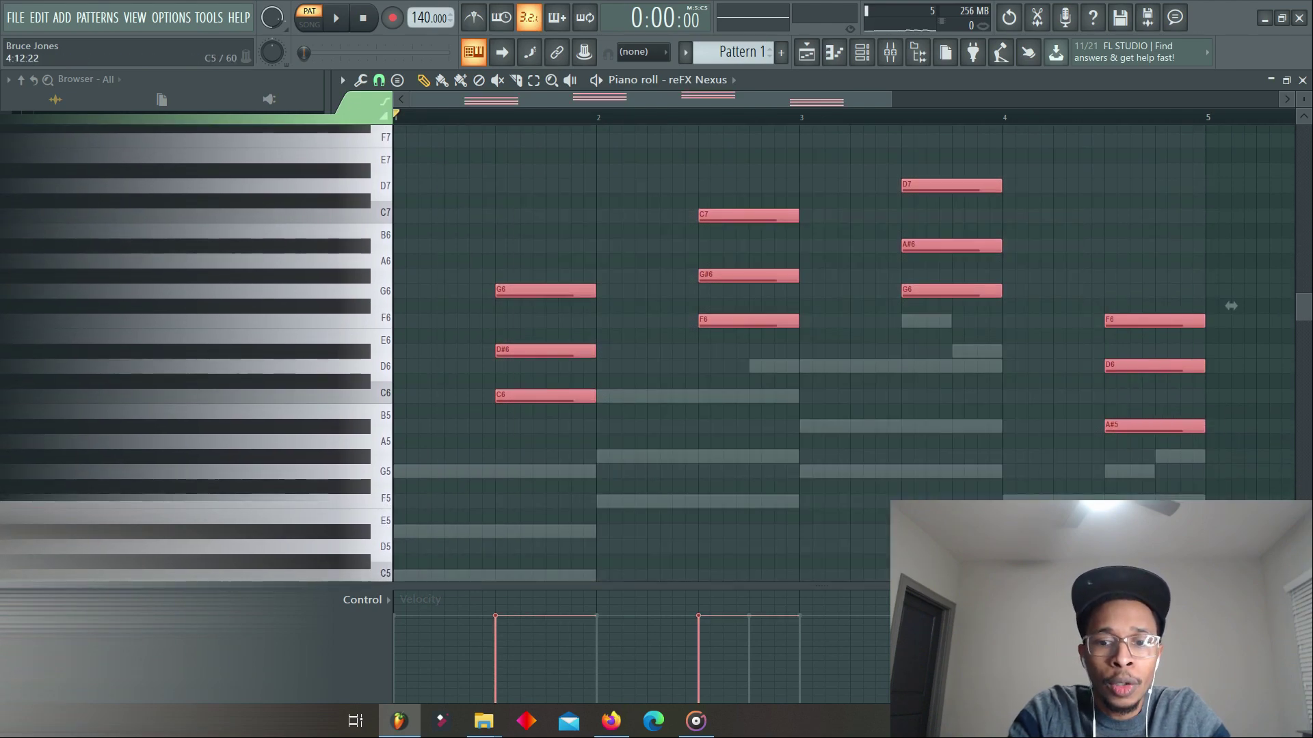
key(Delete)
Step: Add half-beat notes C5, D#5 and G5 on beats 2, 3 and 4 of bar 1, following the ghost chord
scroll(737, 561, down, 4)
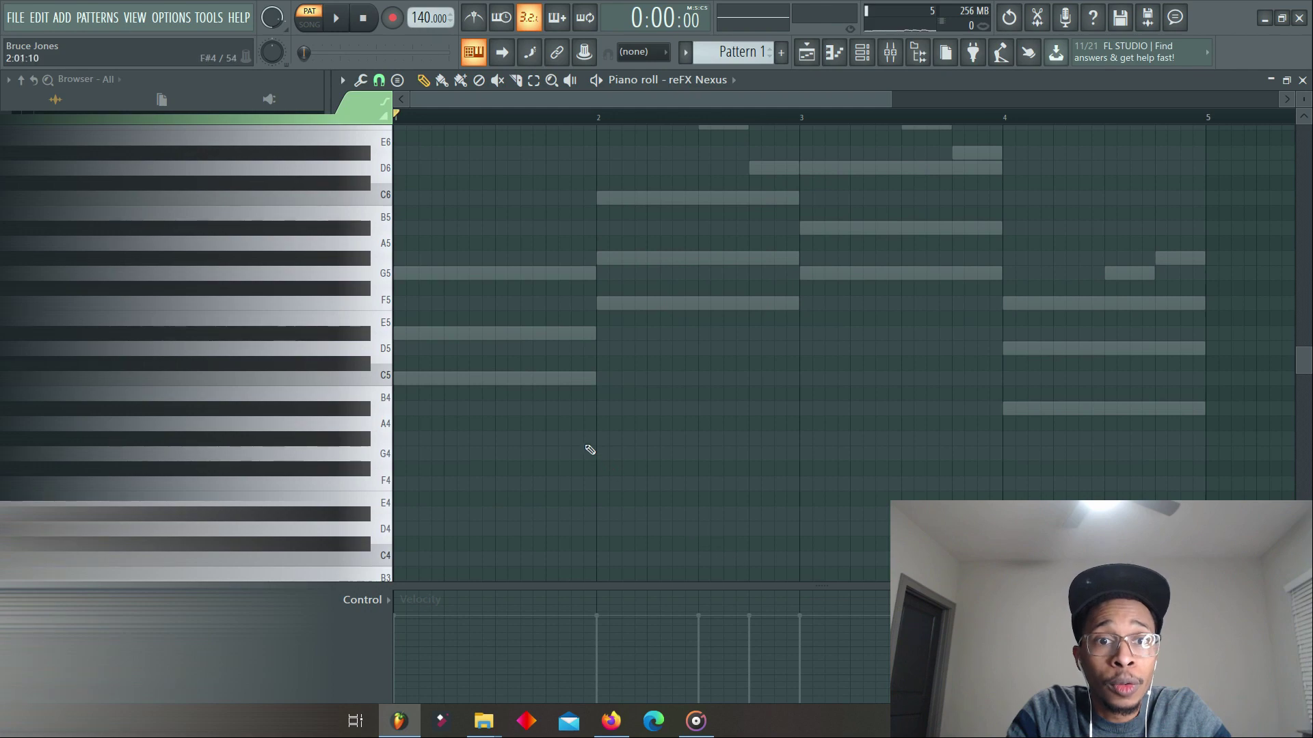
click(452, 385)
drag(543, 381, 473, 387)
click(499, 335)
click(550, 275)
Step: Add half-beat notes on beats 2, 3 and 4: F5, G#5 and C6 in bar 2, and G5, A#5 and D6 in bar 3
click(656, 305)
click(702, 260)
click(760, 197)
click(853, 275)
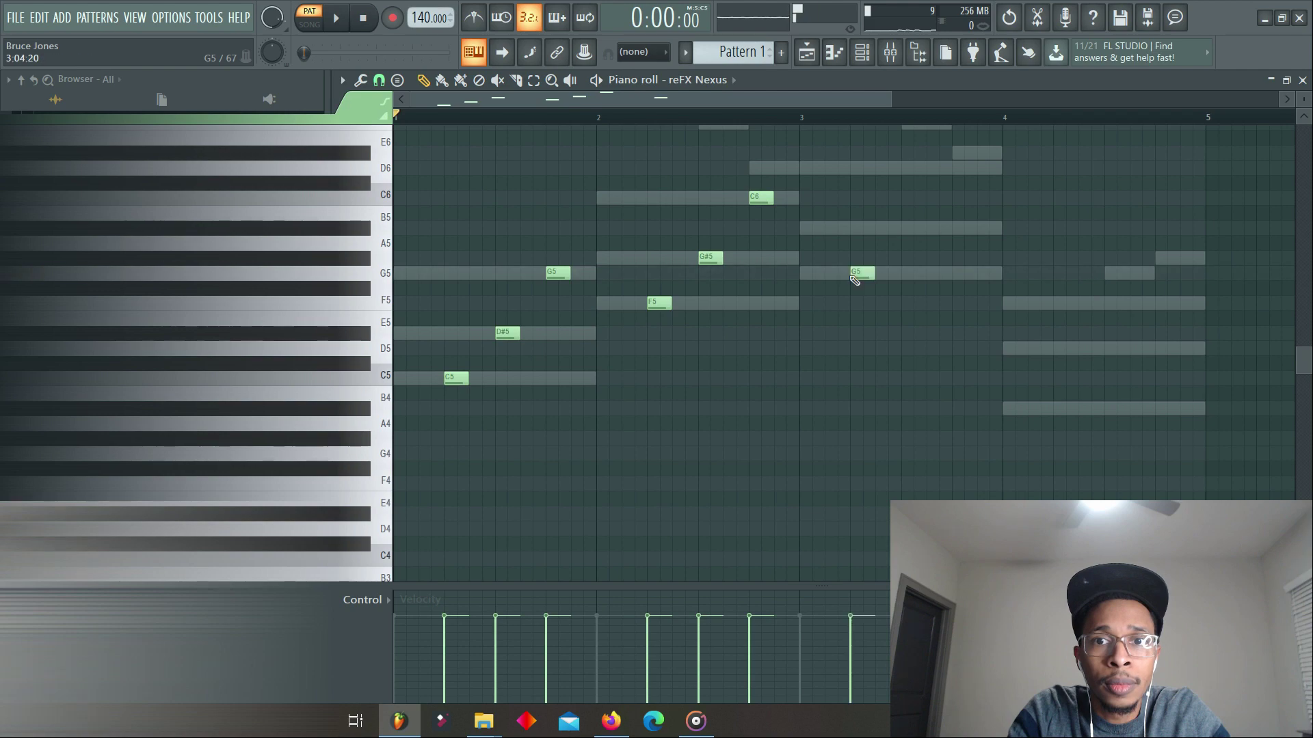
click(905, 229)
click(957, 170)
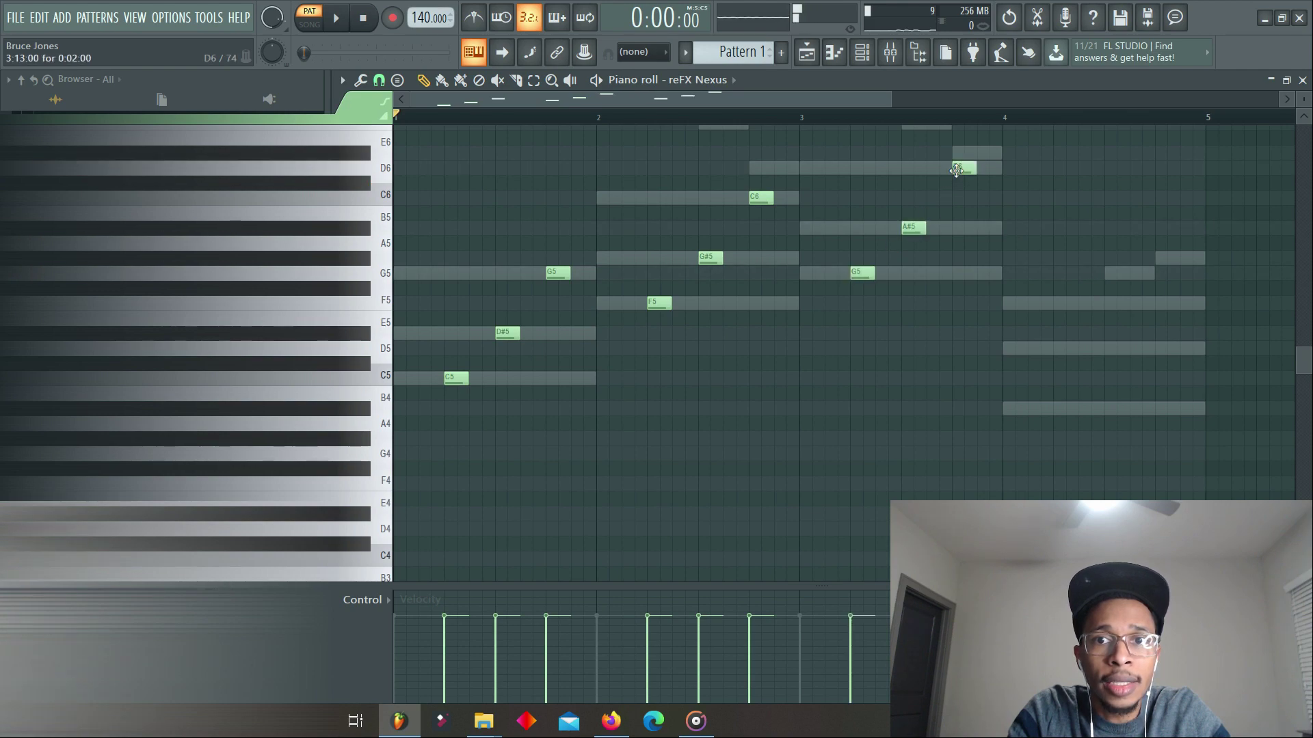
Step: Add half-beat notes A#4, D5 and F5 on beats 2, 3 and 4 of bar 4 and play back the arpeggio
click(1057, 409)
click(1109, 349)
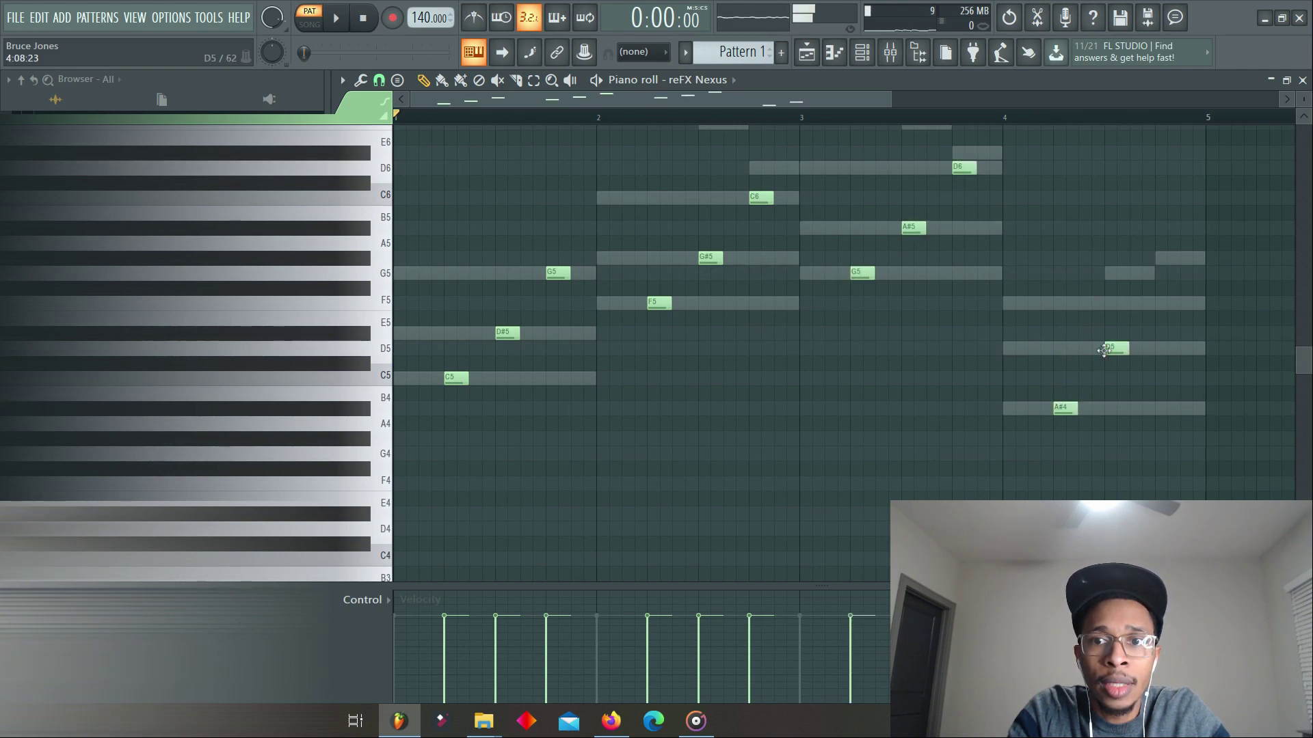
click(1159, 305)
key(space)
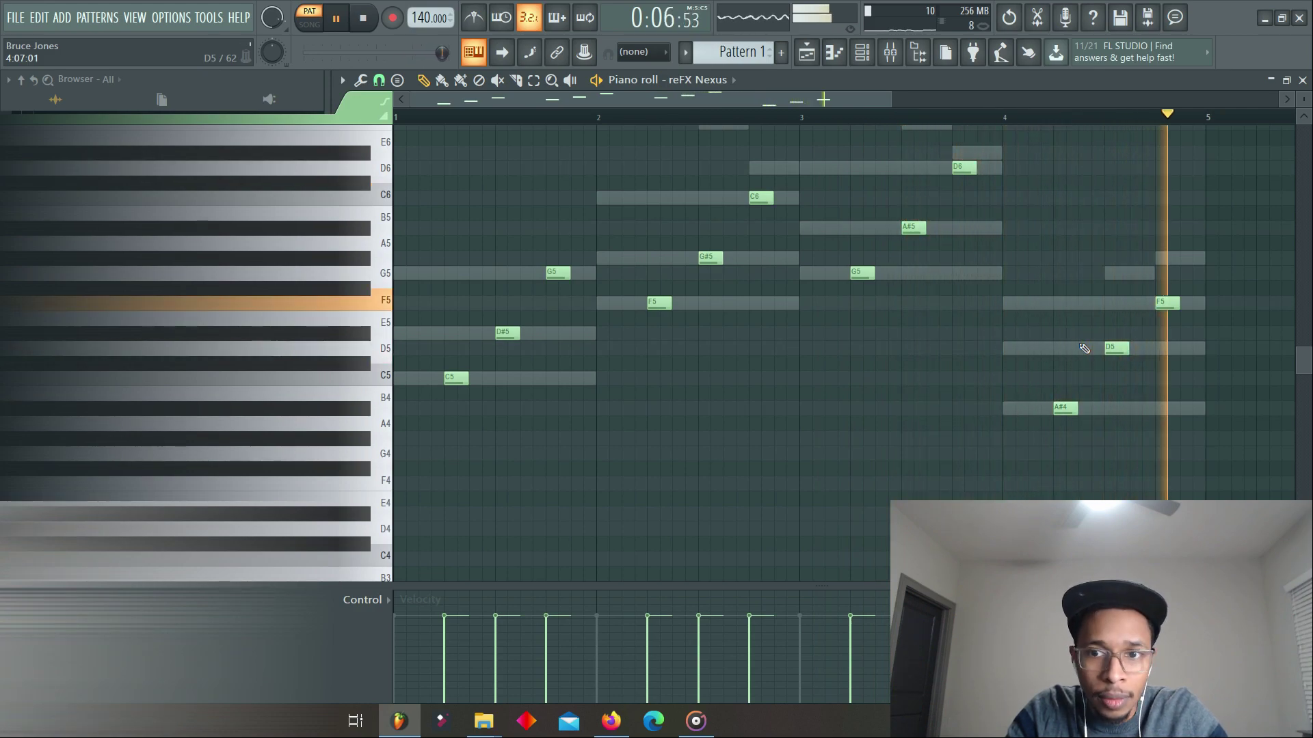
key(space)
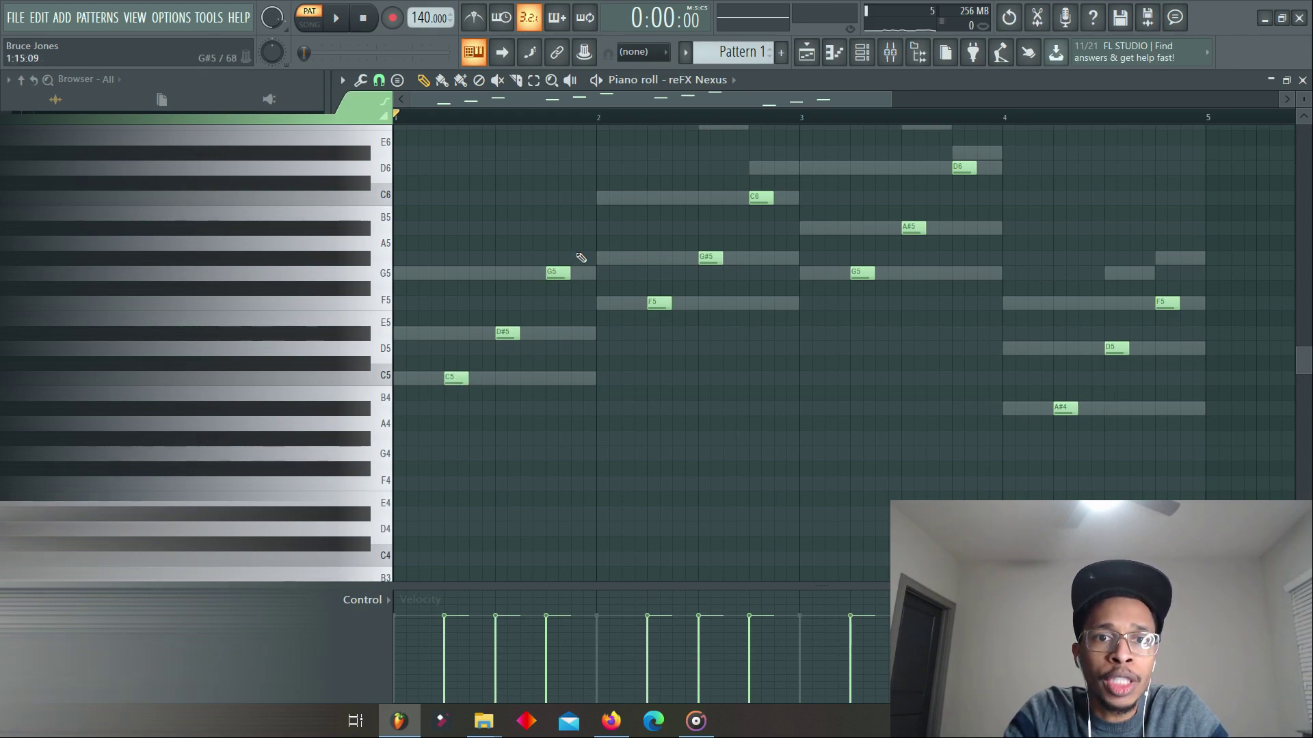
Step: Add a closing half-beat note to each bar, D#5, G#5, A#5 and D5 in bars 1 to 4, and play back the pattern
click(579, 334)
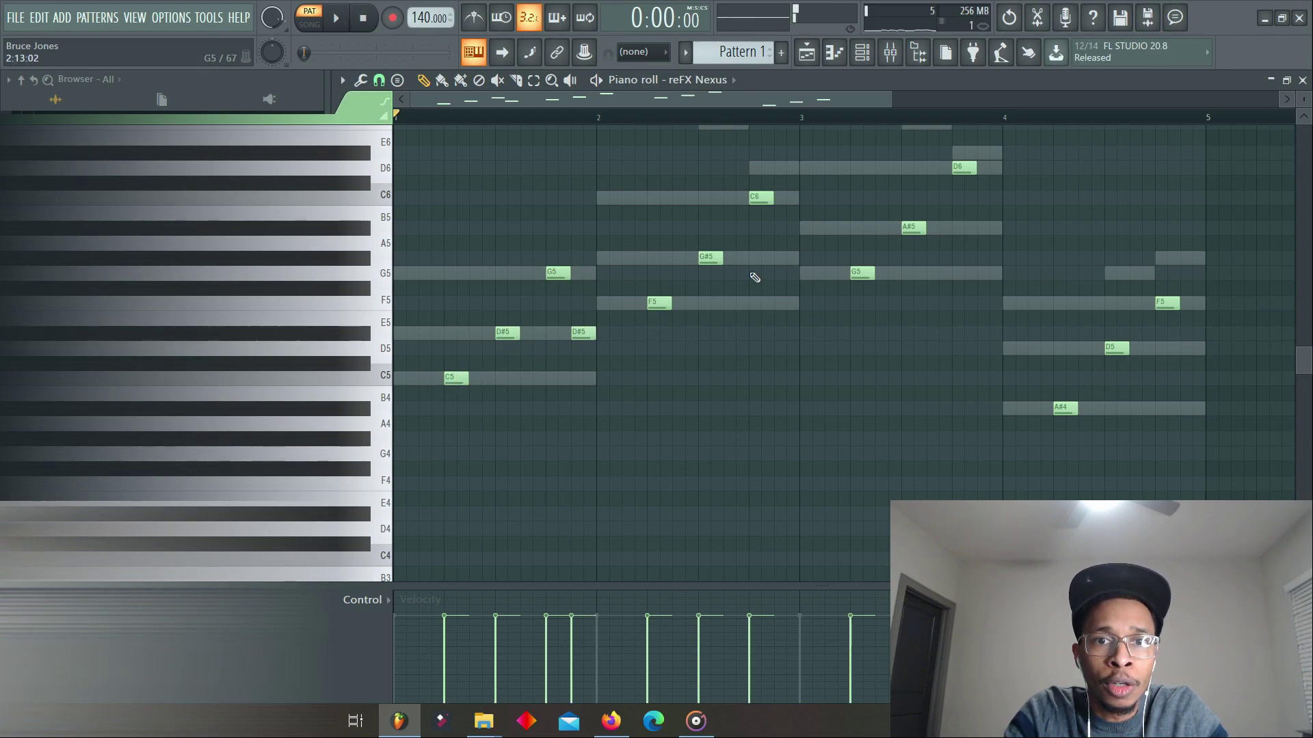
click(774, 261)
click(985, 229)
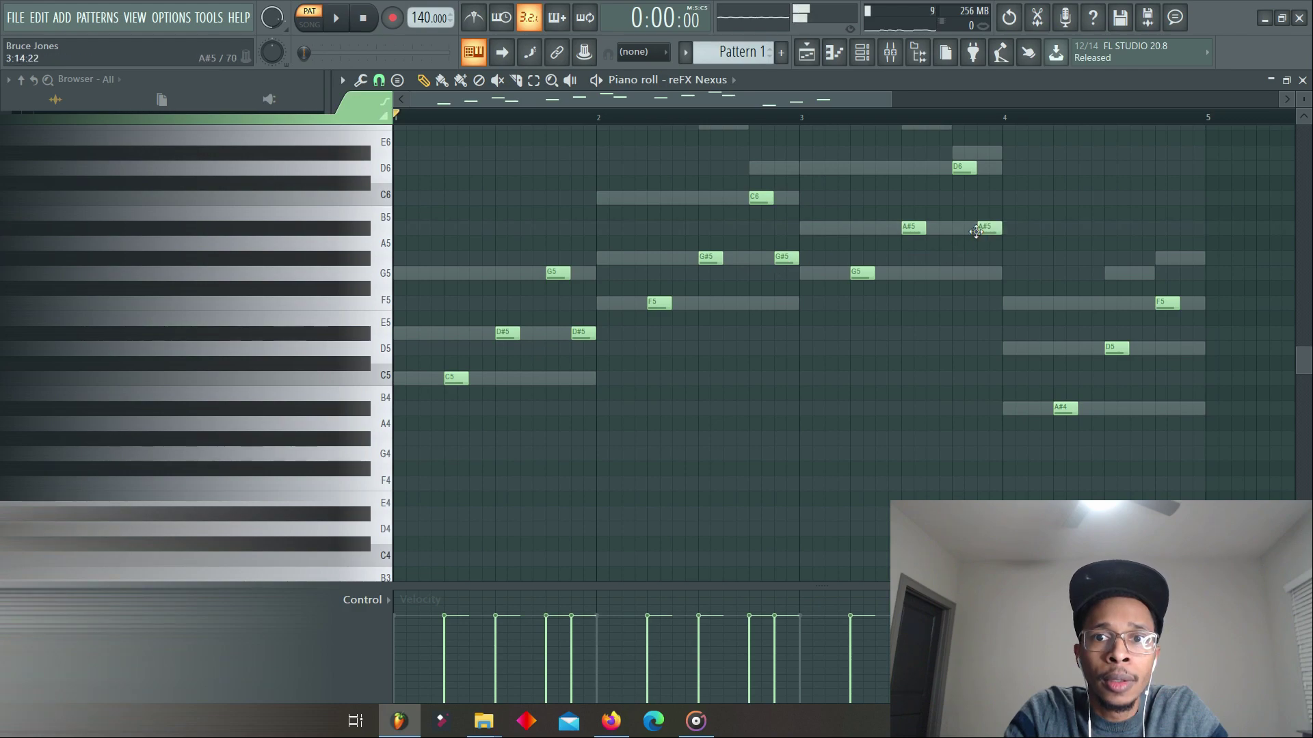
click(1183, 350)
key(space)
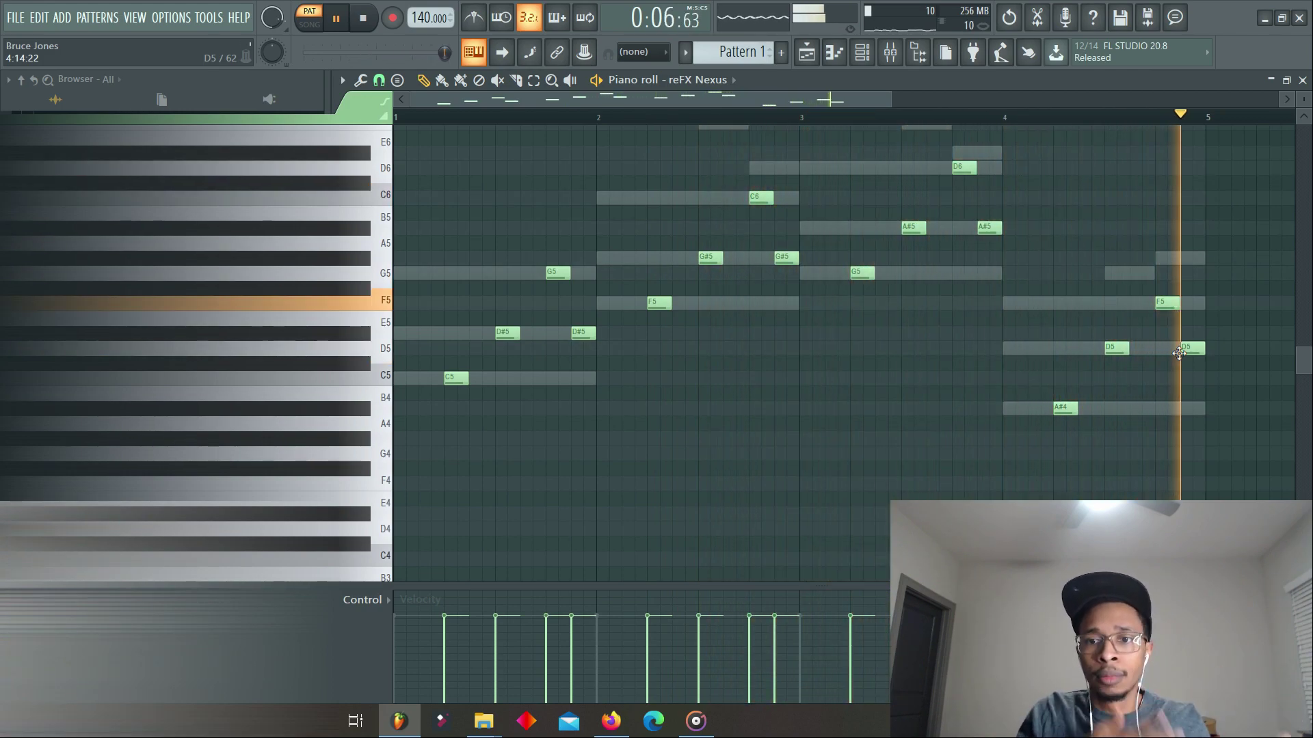
key(space)
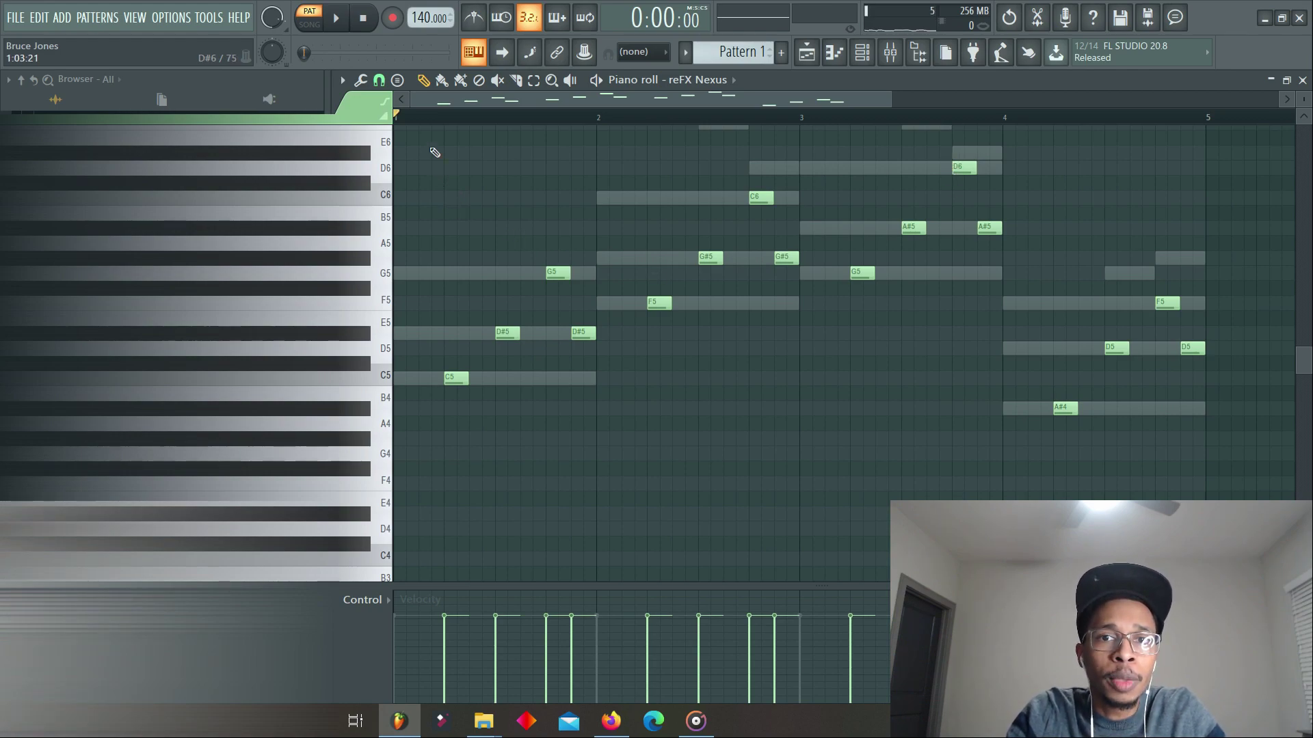
scroll(477, 294, up, 3)
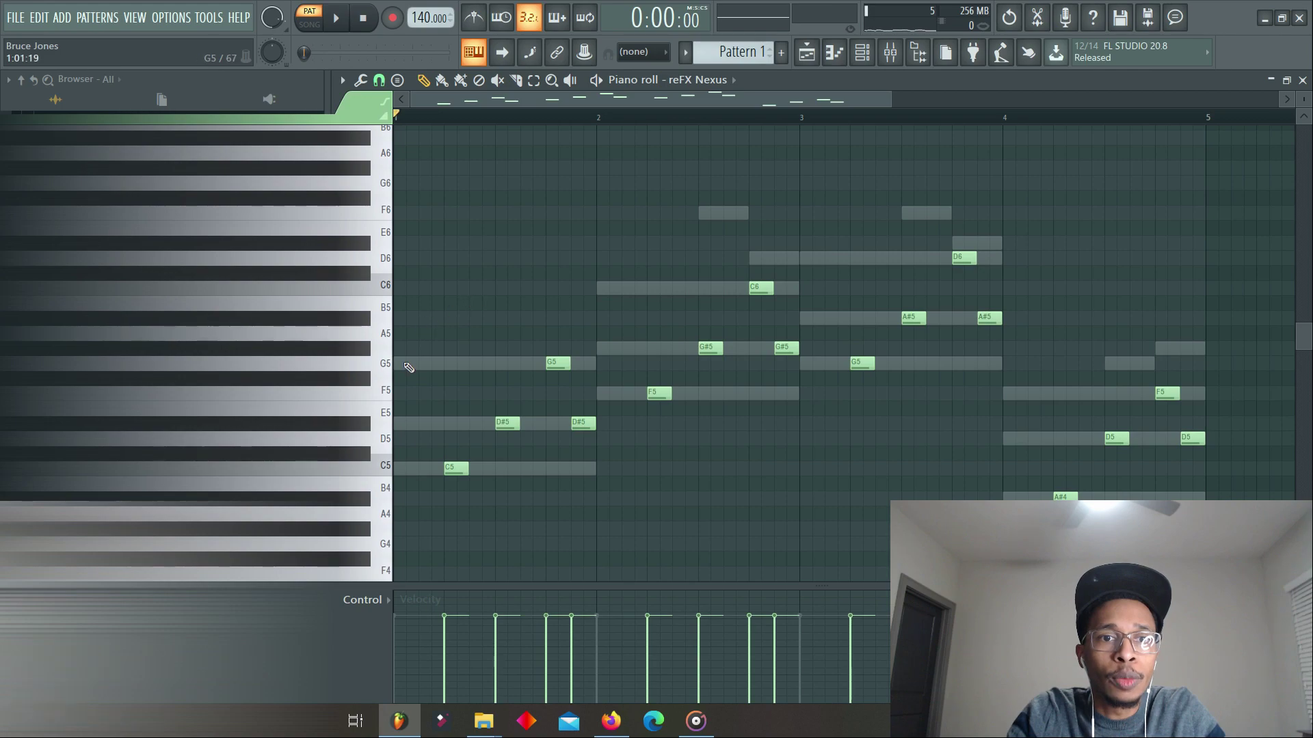
Step: Clear the arpeggio notes and add one-beat notes G5, G#5, A#5 and C6 as a rising run from beat 3 of bar 1
drag(442, 188, 1204, 438)
key(Delete)
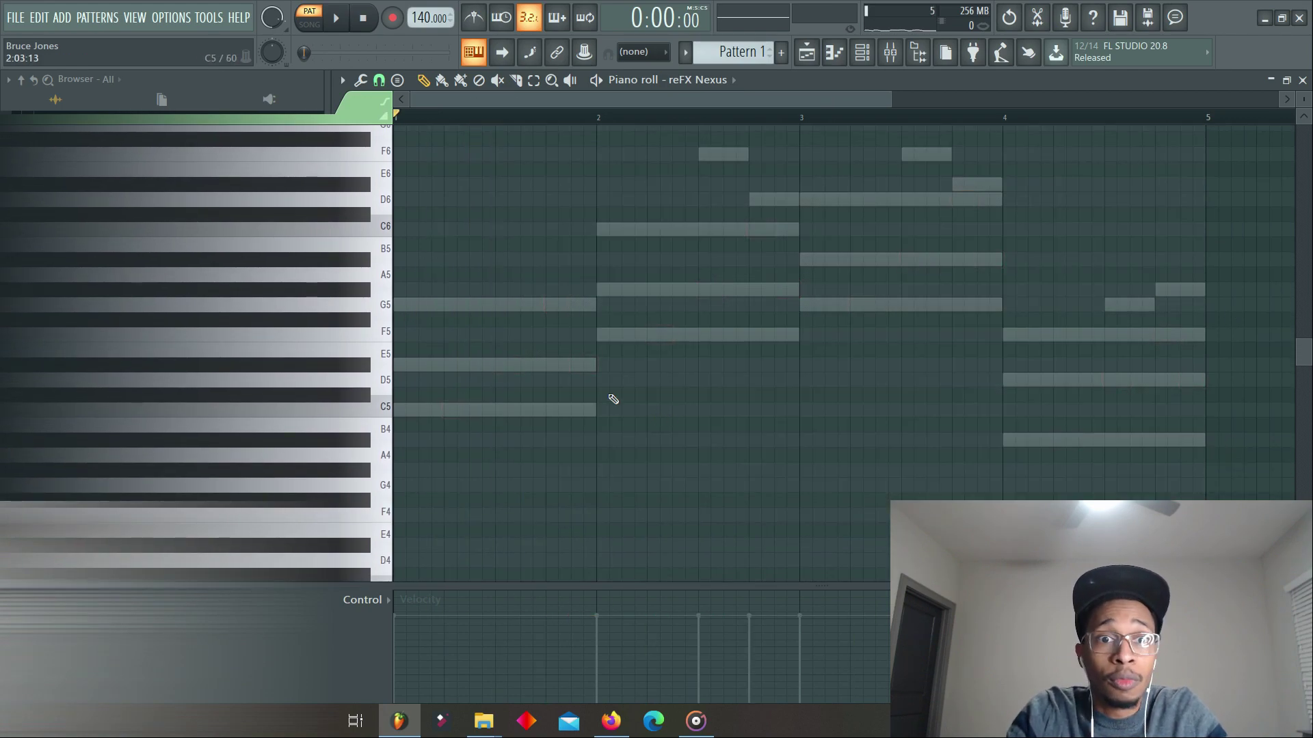
click(500, 305)
drag(516, 305, 544, 305)
click(551, 289)
click(575, 260)
click(589, 230)
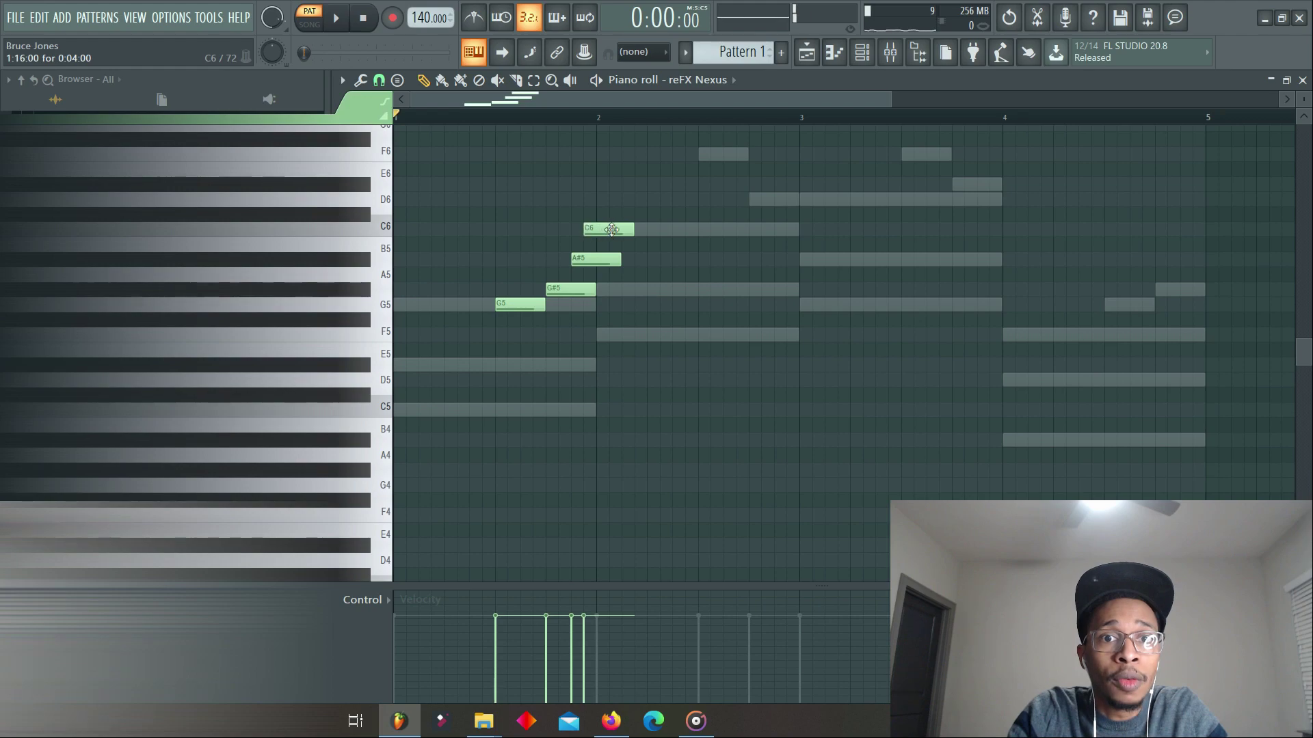
Step: Add a descending run of one-beat notes F5, D5 and C5 from beat 3 of bar 2
click(700, 336)
click(752, 381)
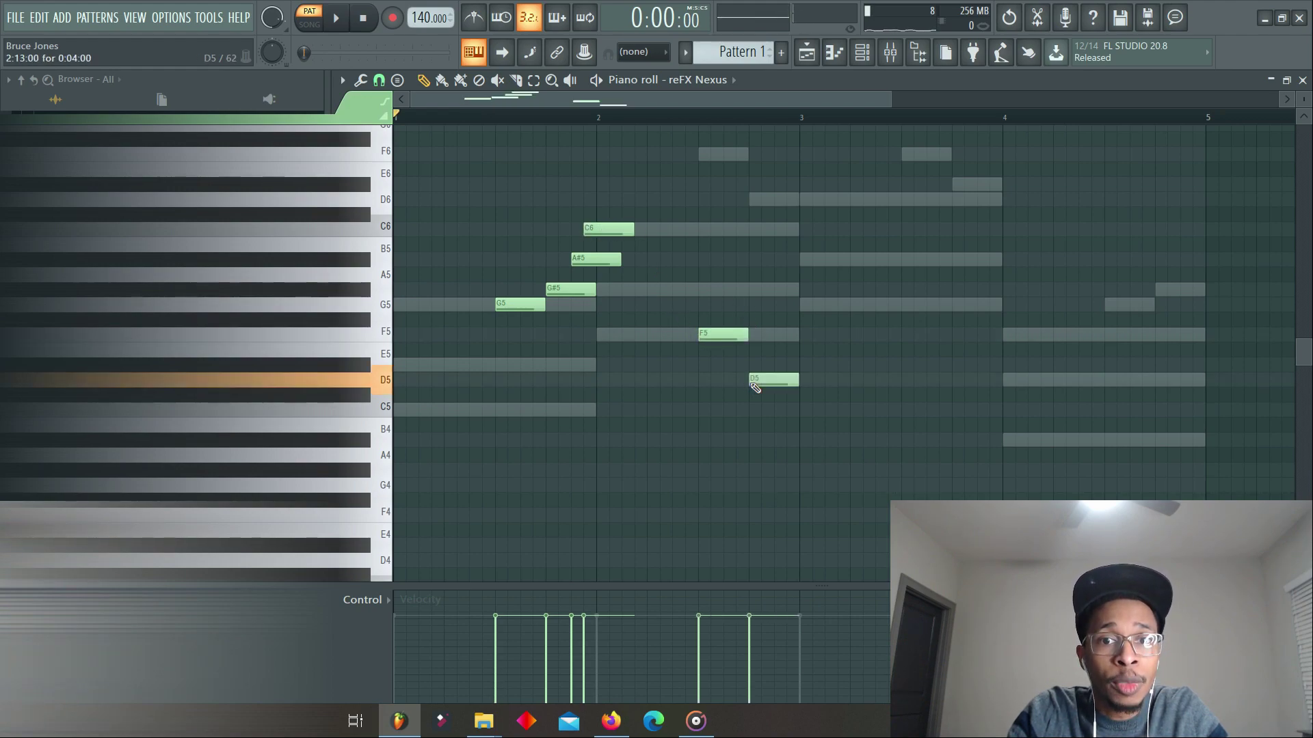
click(776, 410)
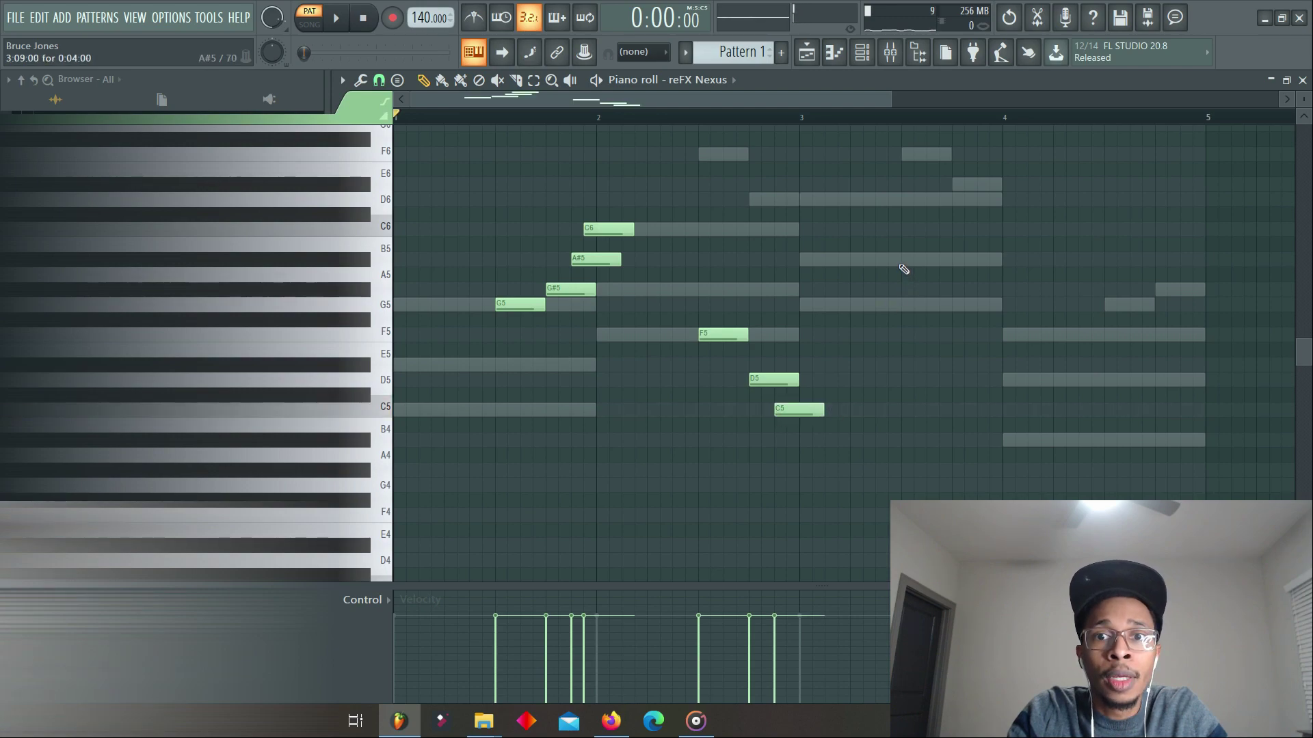
Step: Fill bar 3 with a two-beat G5, a one-step G#5 leading into A#5 on beat 3, and a one-step D6 near the end
click(902, 263)
click(803, 306)
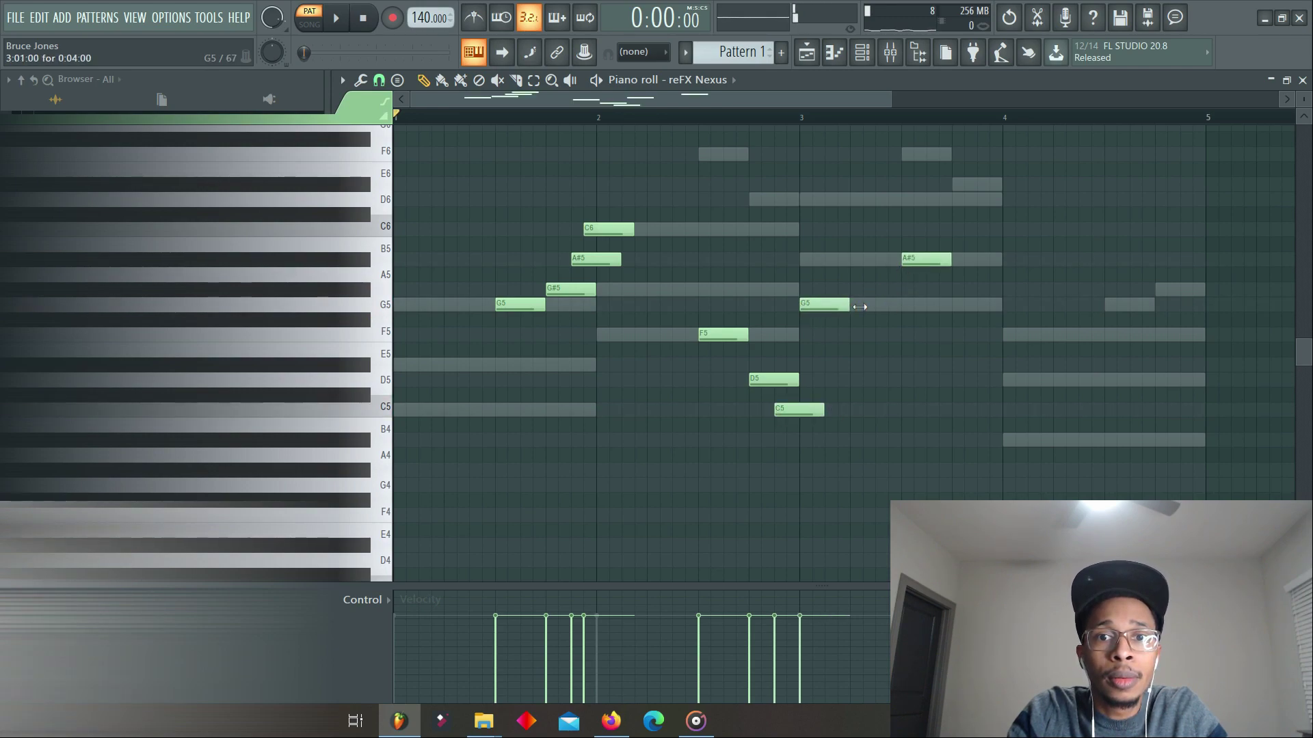
drag(855, 307, 909, 307)
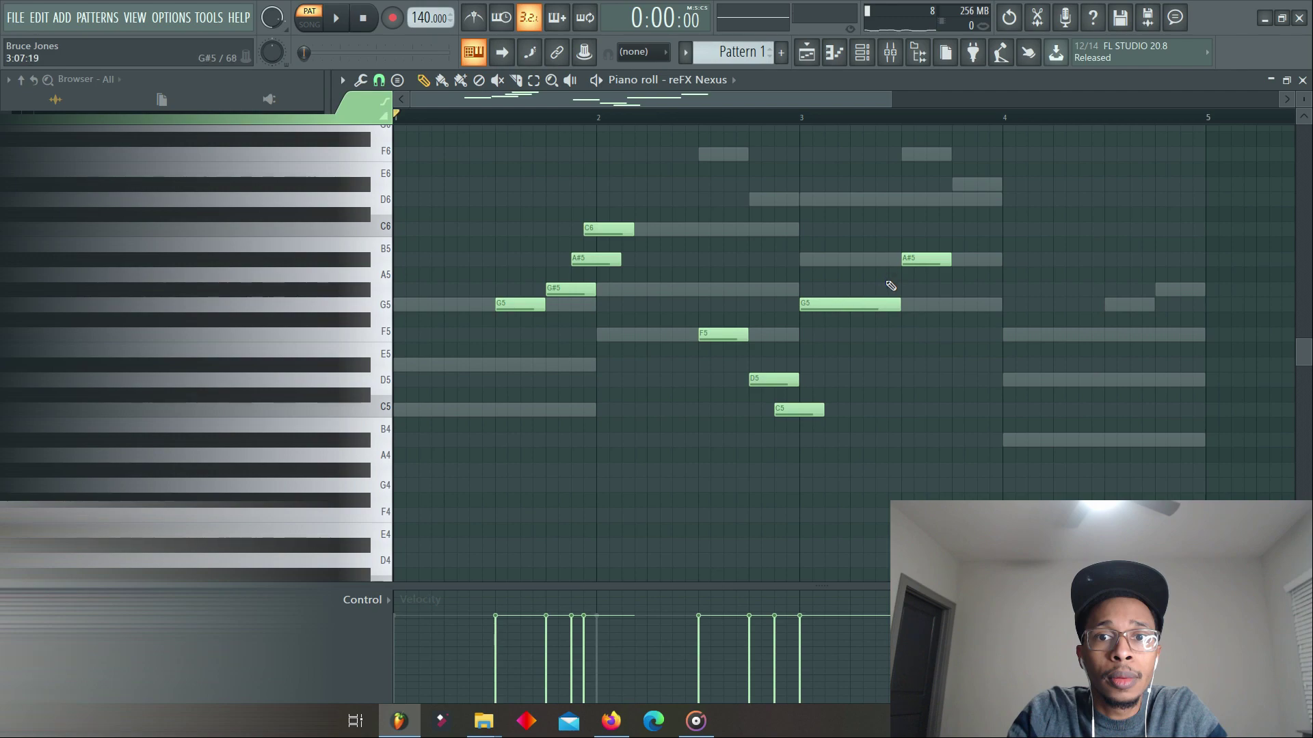
click(888, 287)
drag(985, 286, 900, 288)
click(982, 199)
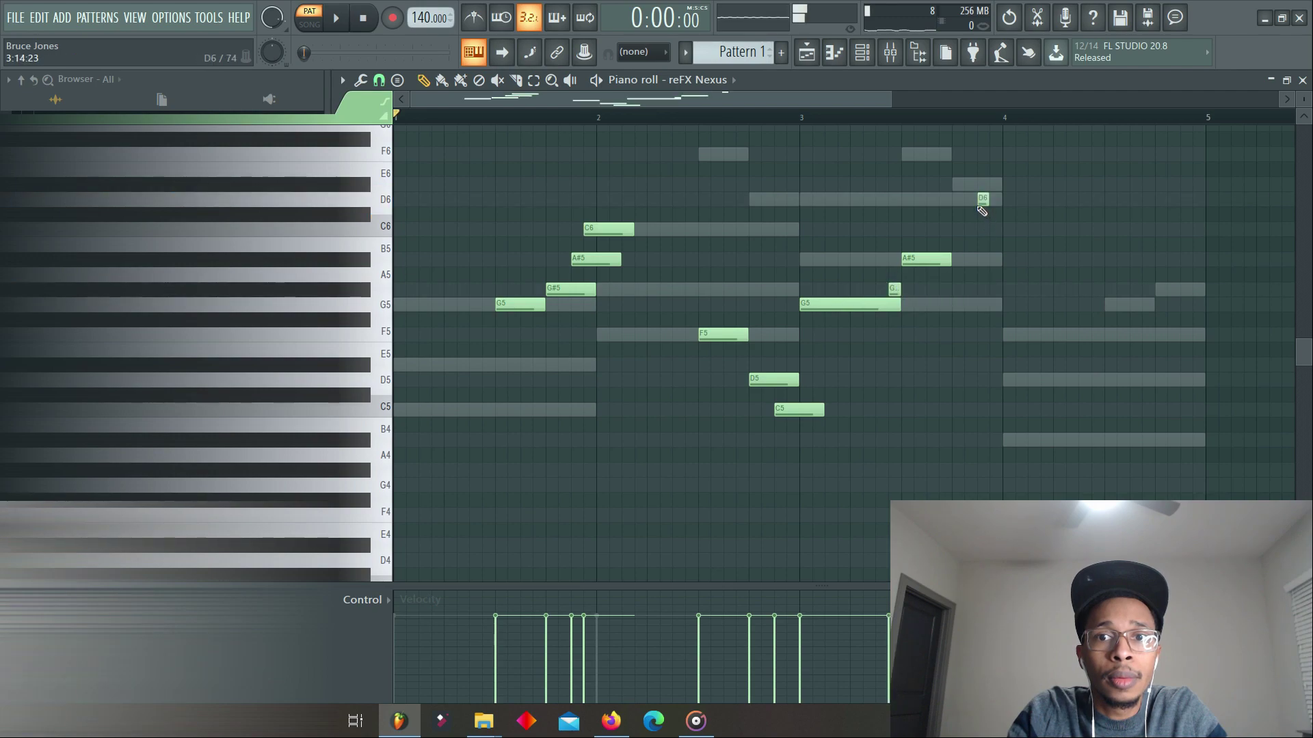
Step: Add one-step notes F5 on beat 2 and D#5 half a beat after it in bar 4, and play back the melody
click(1057, 334)
click(1080, 366)
key(space)
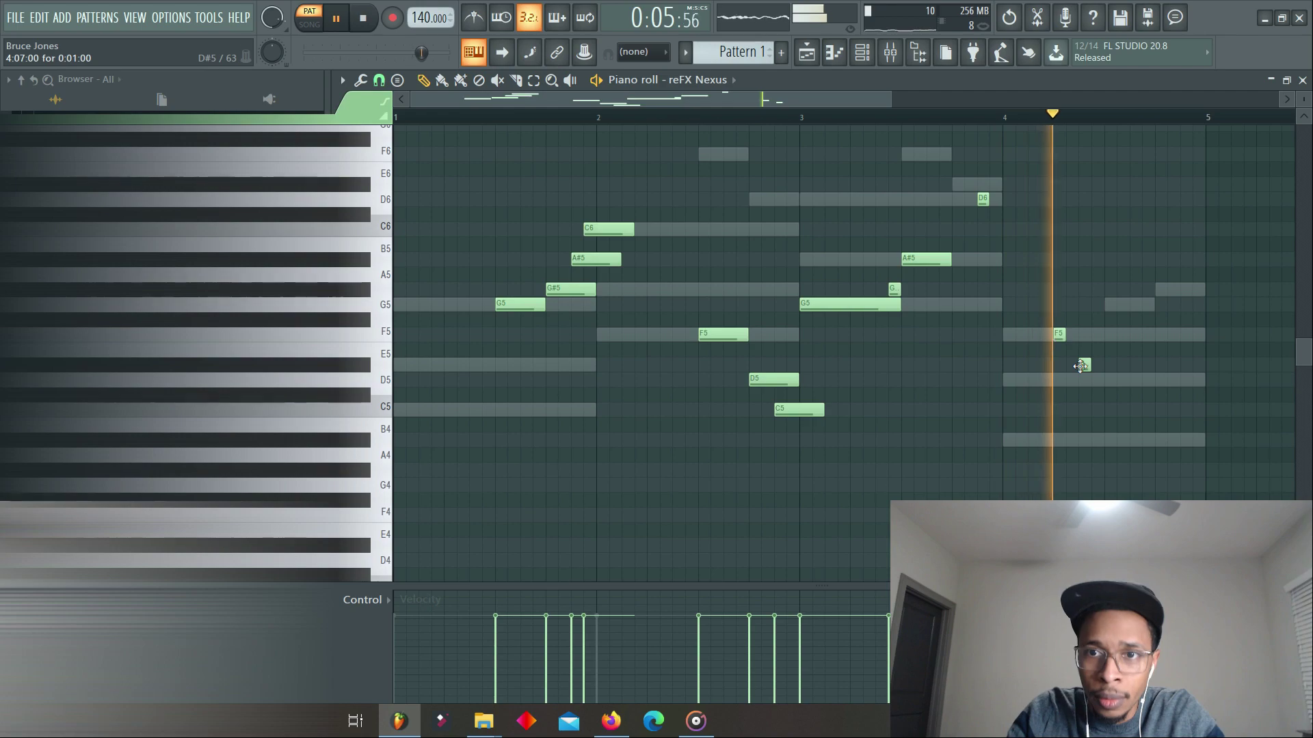
key(space)
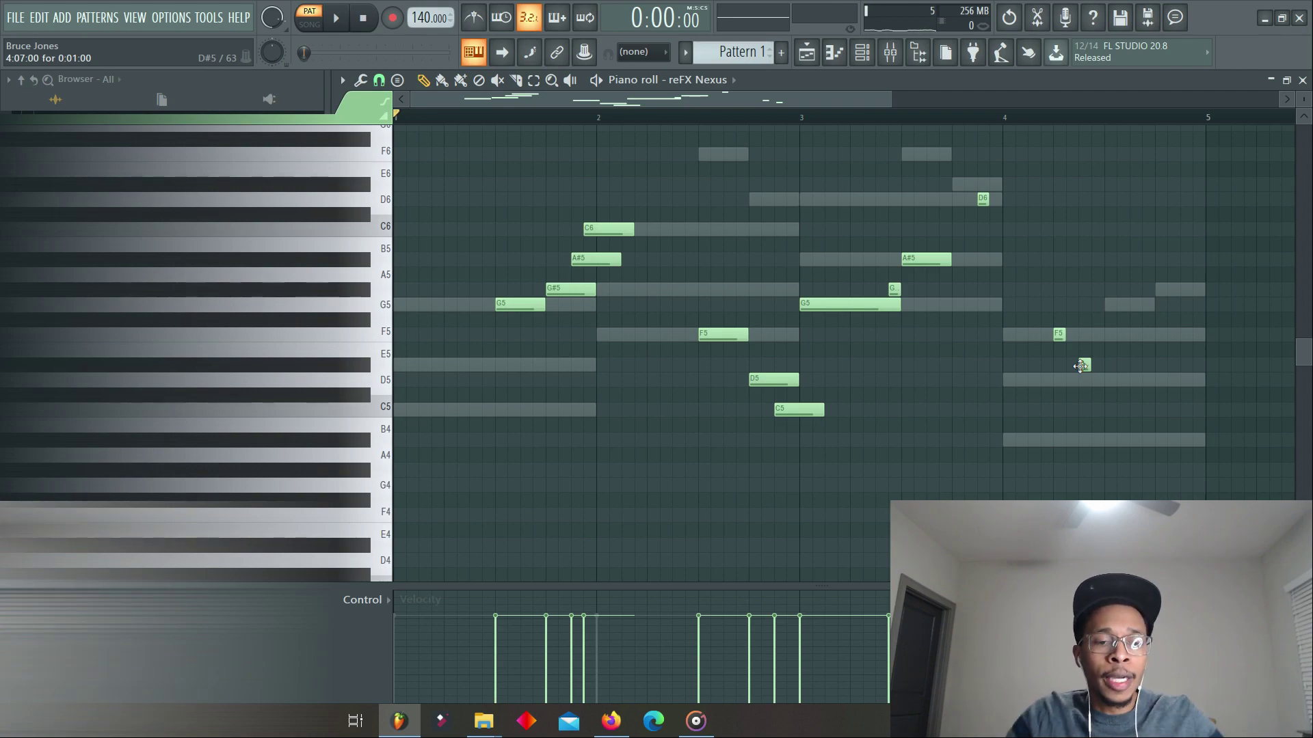
Step: Copy the FL Keys chord notes and paste them into the reFX Nexus channel, replacing its melody
key(F6)
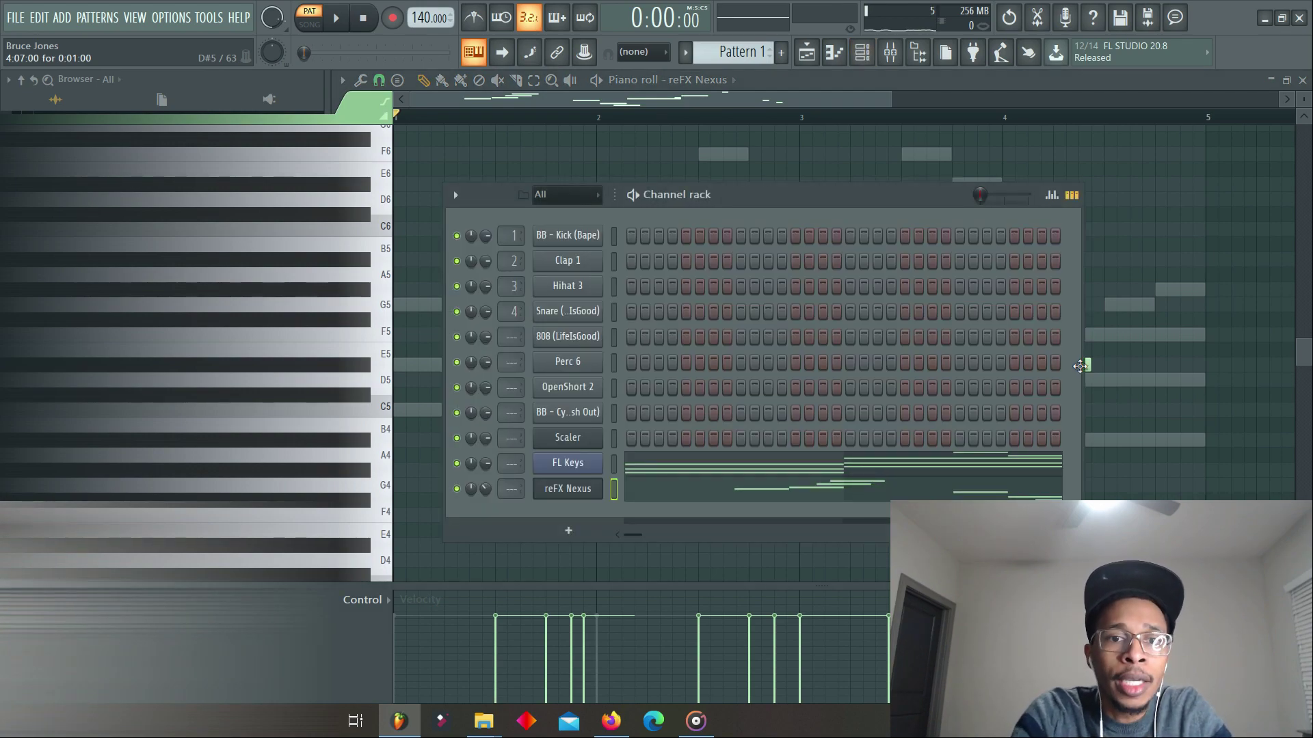
right_click(562, 468)
click(794, 477)
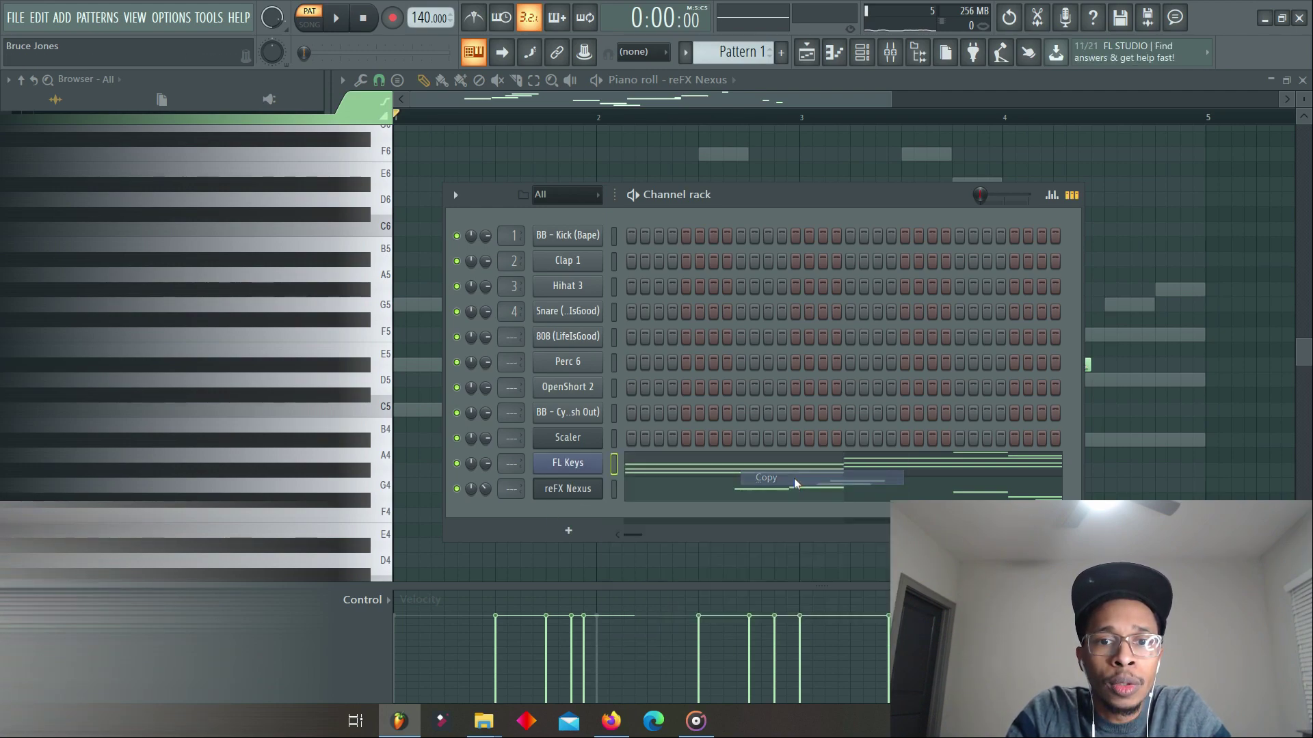
right_click(573, 487)
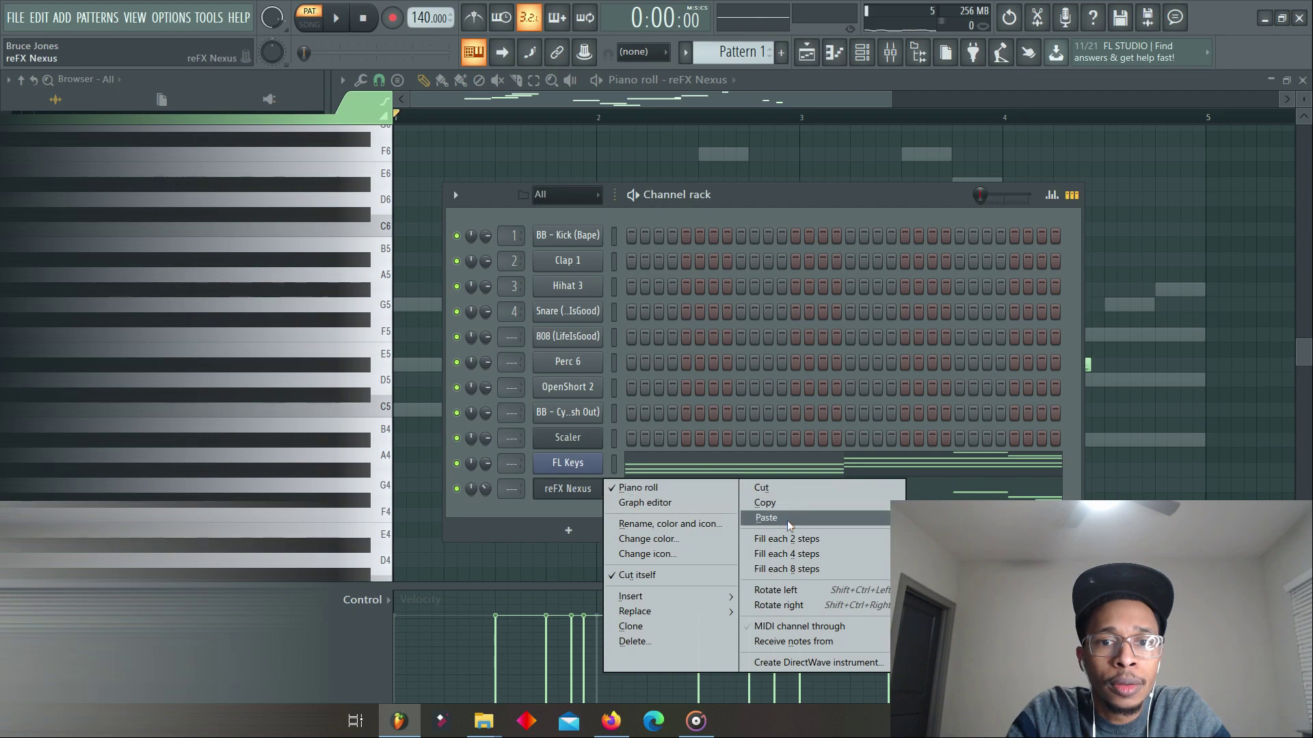
click(786, 520)
Step: Load the Sp Crazy Arp preset from the trakbombaz category in reFX Nexus
click(553, 489)
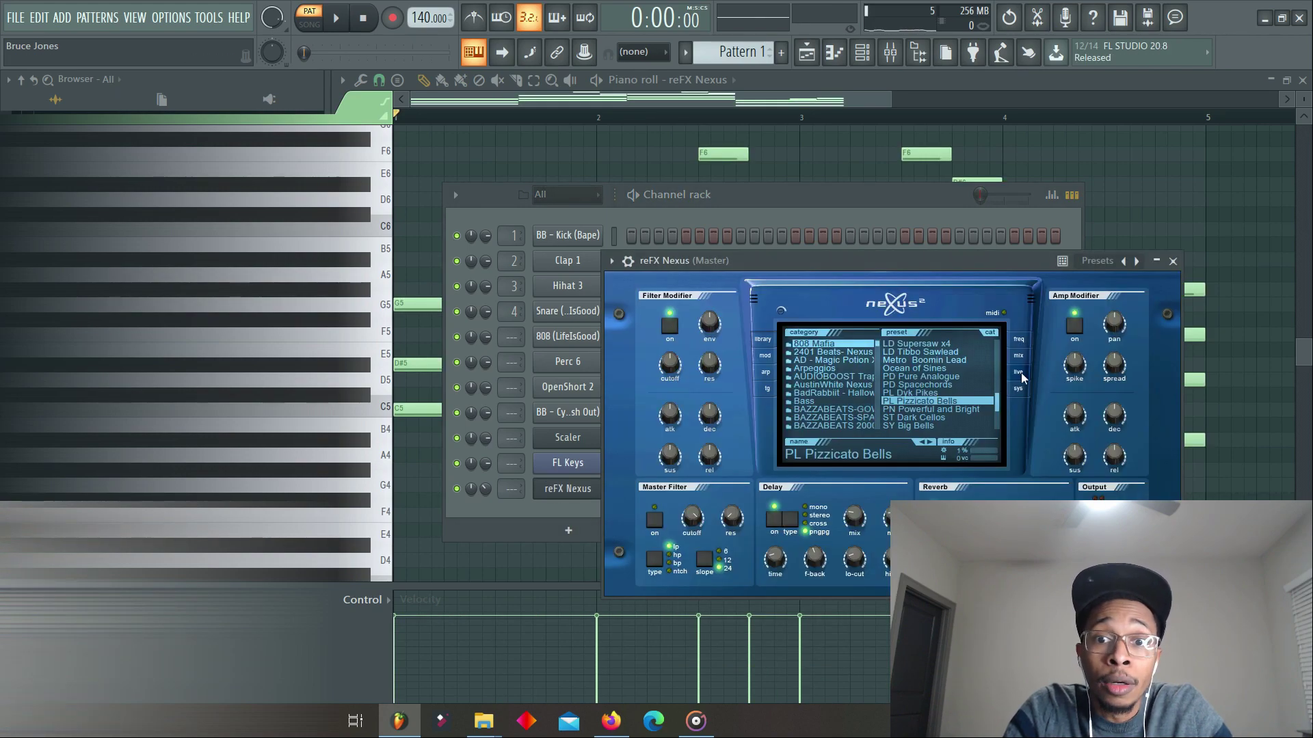
drag(876, 344, 882, 392)
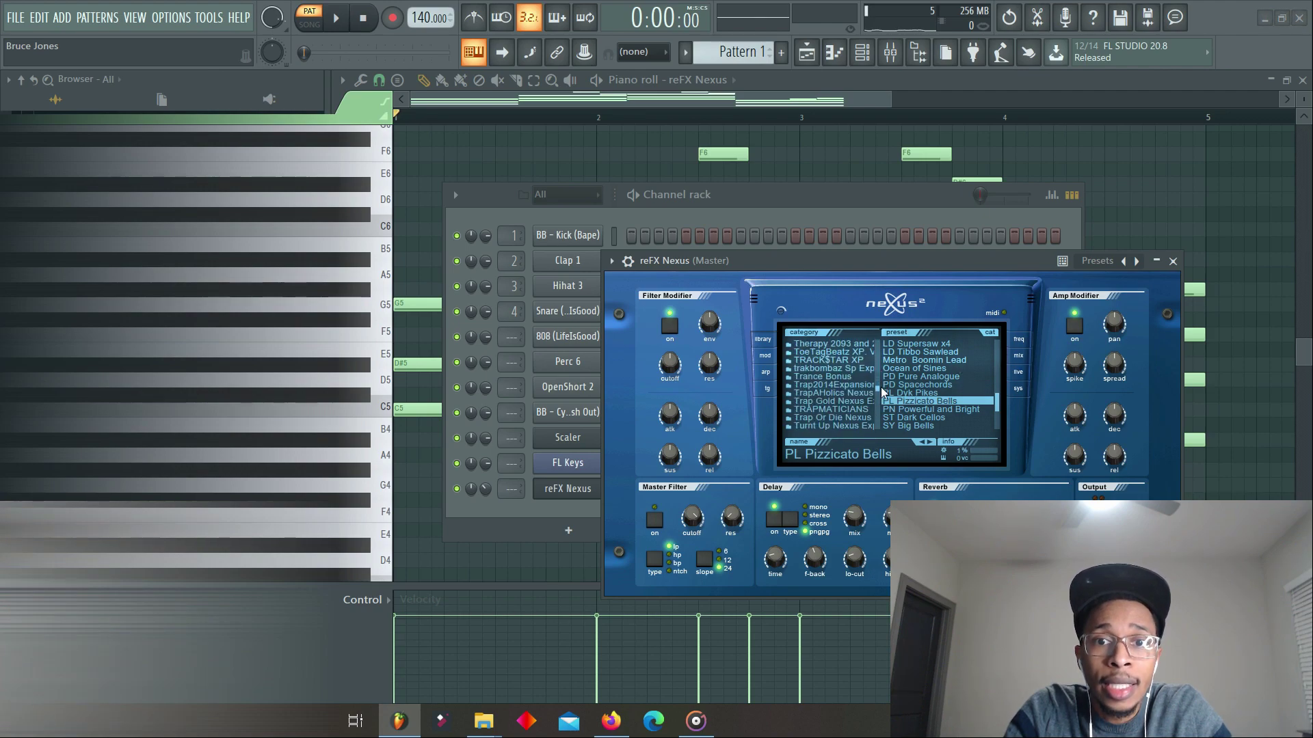
click(829, 370)
click(913, 369)
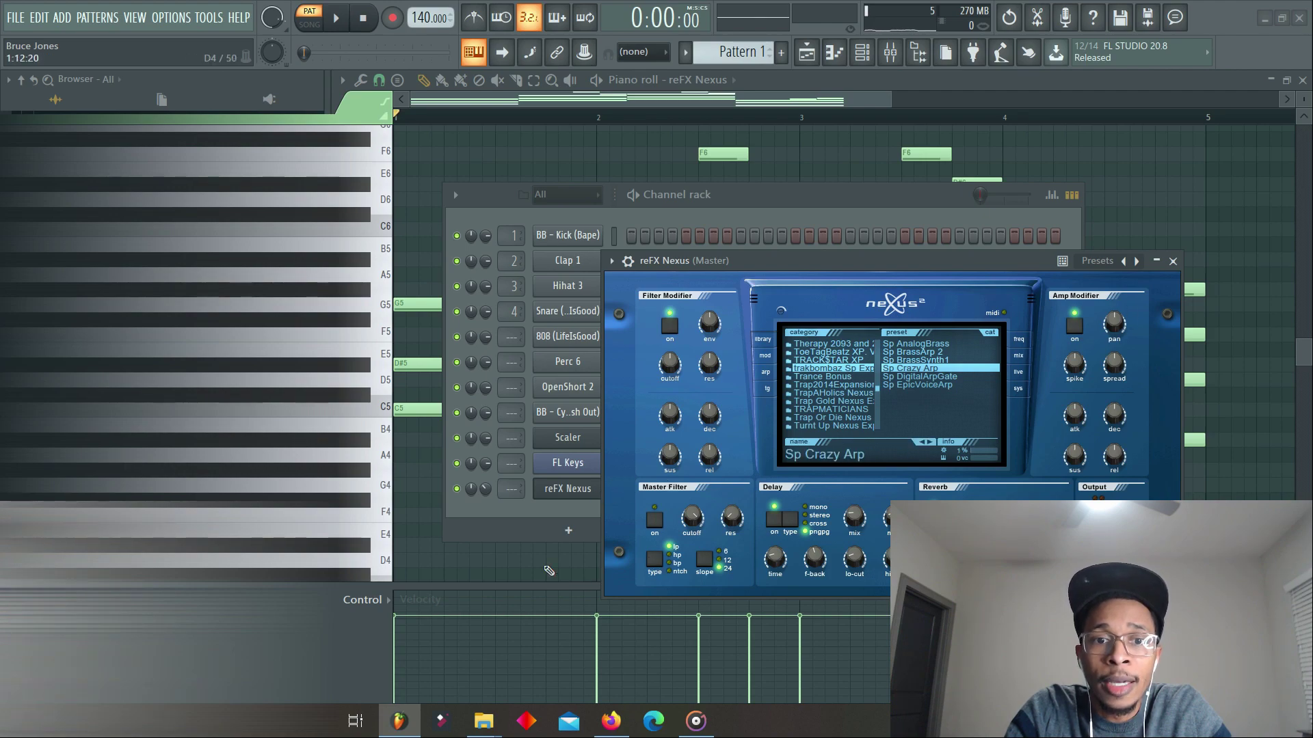
Step: Delete the extra melody notes from the Nexus chords: F6 and D6 in bar 2, F6 and D#6 in bar 3, G5 and G#5 in bar 4
click(535, 519)
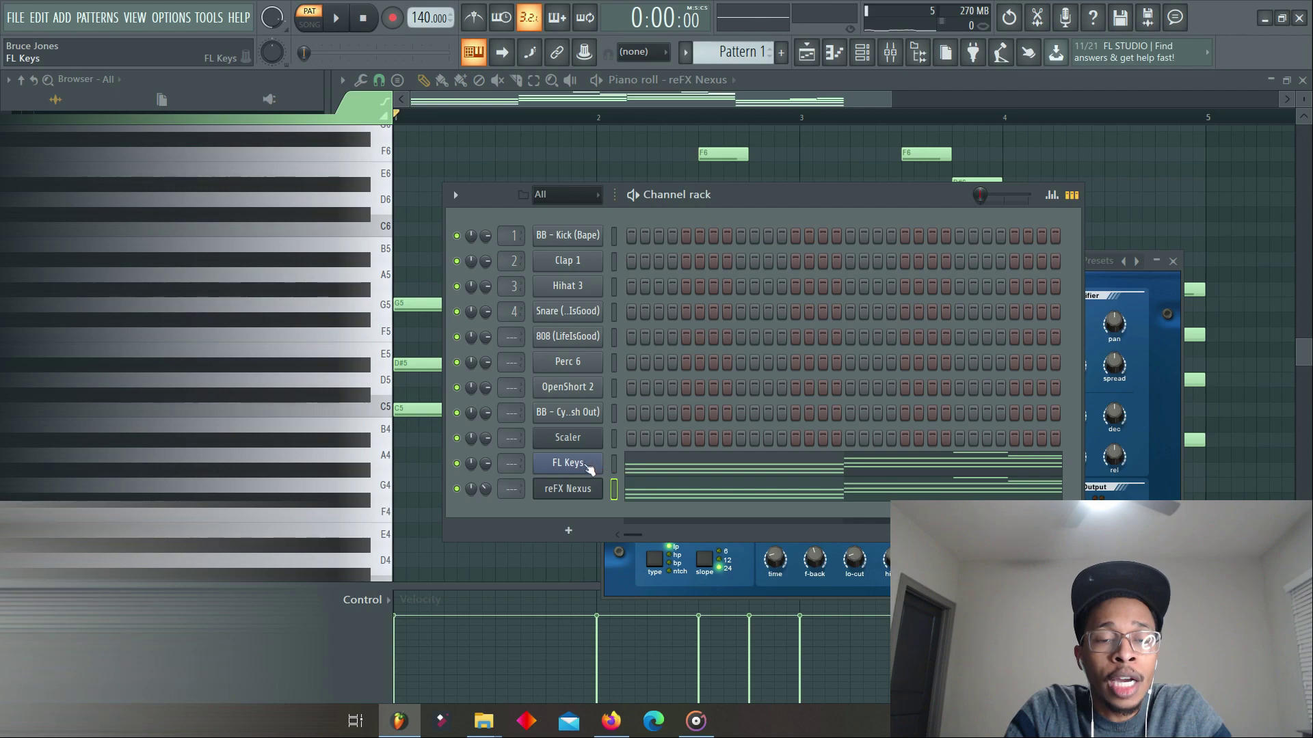
click(675, 493)
click(679, 493)
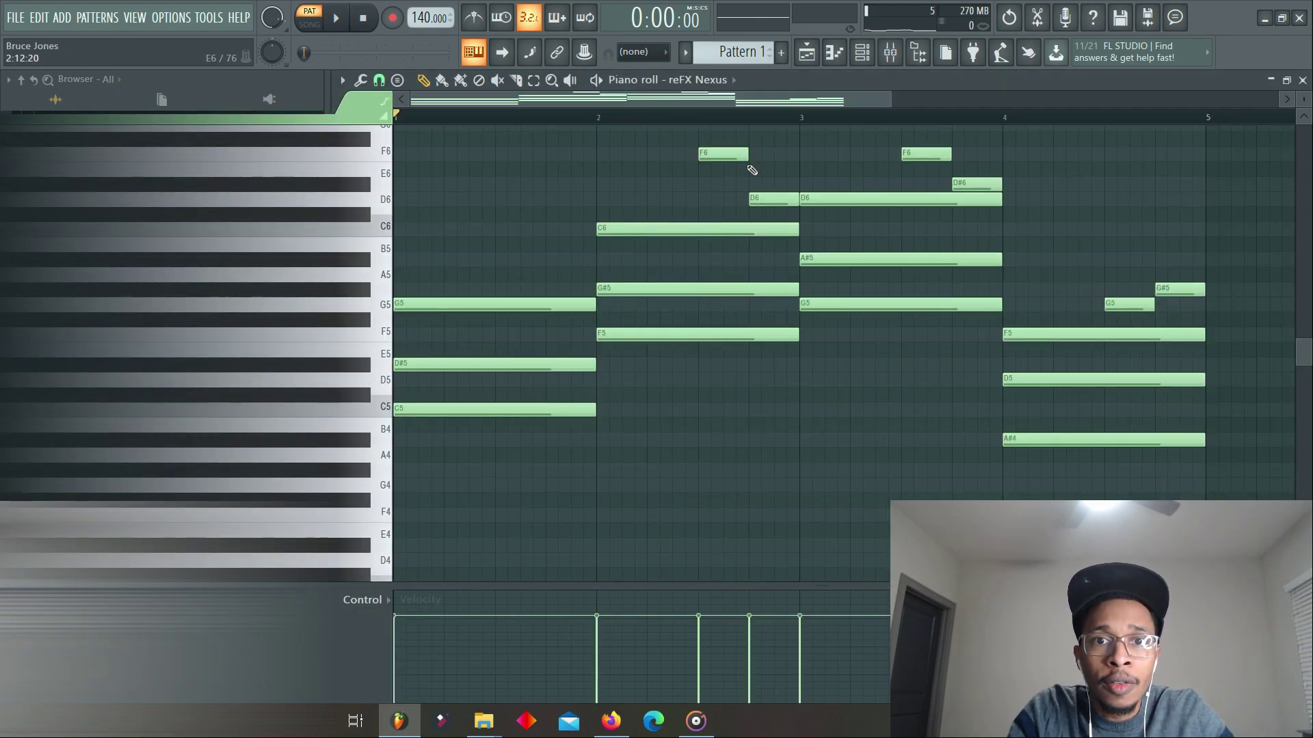
click(760, 197)
click(723, 153)
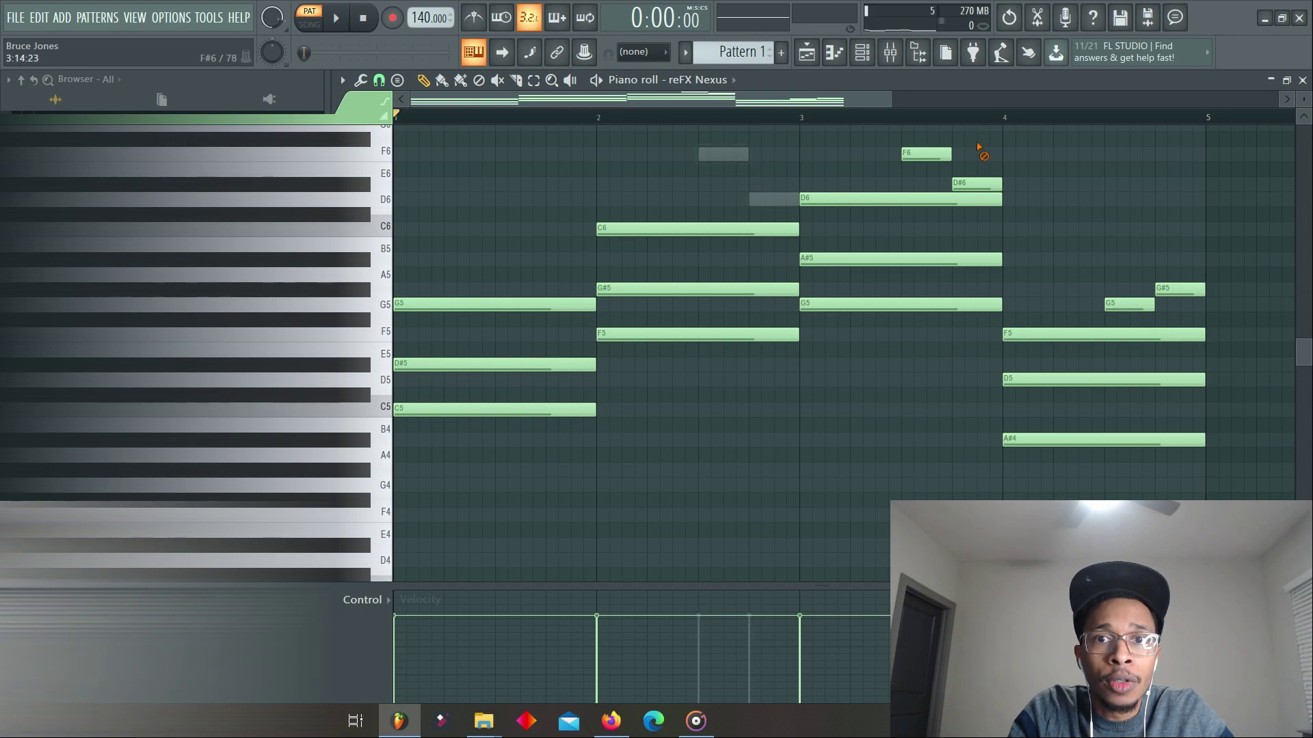
click(926, 154)
click(978, 184)
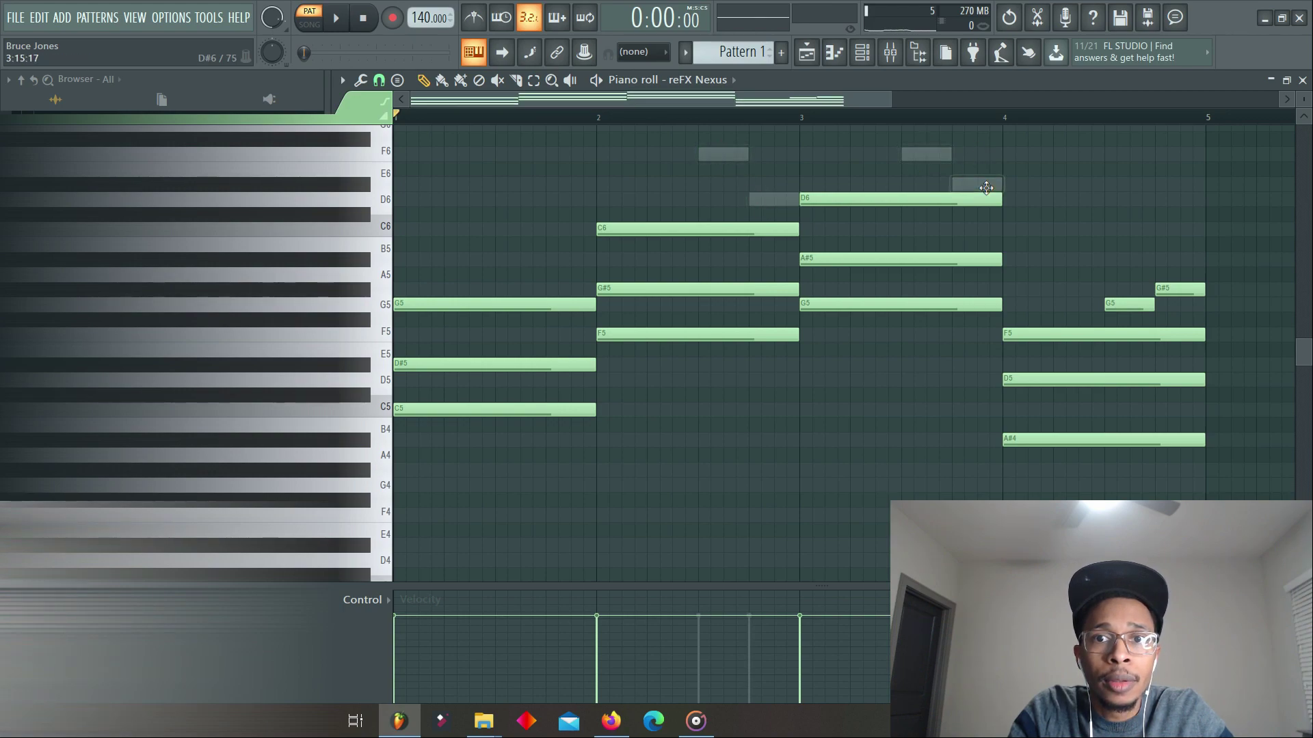
click(1178, 292)
click(1129, 304)
Step: Return to the channel rack and play back the pattern with the Nexus arp over the FL Keys chords
key(F6)
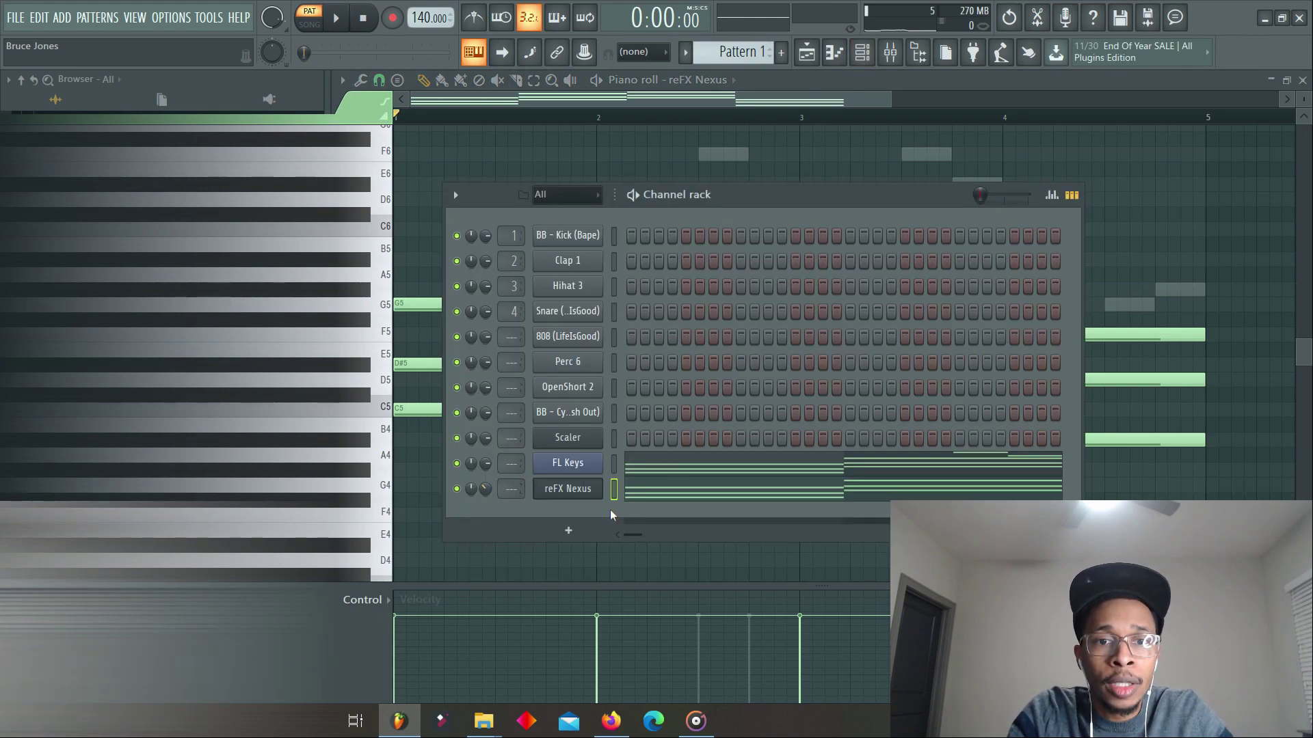
key(space)
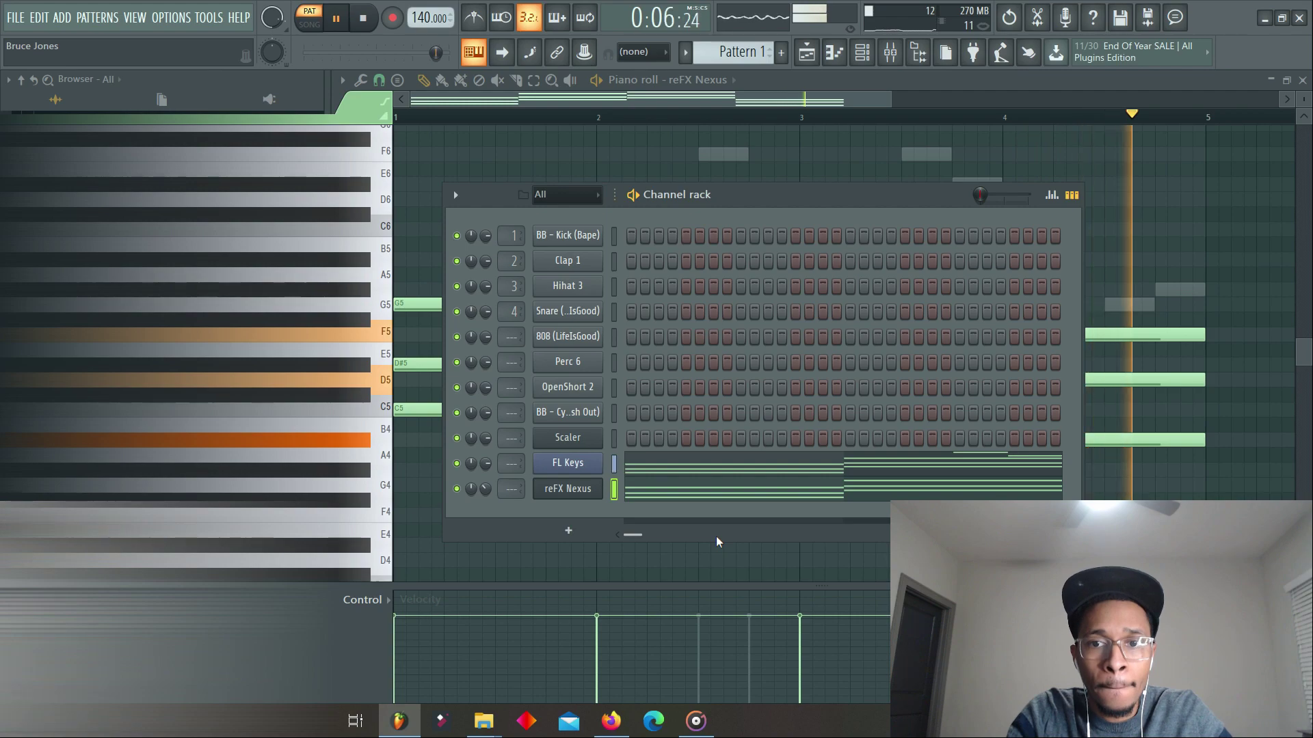
key(space)
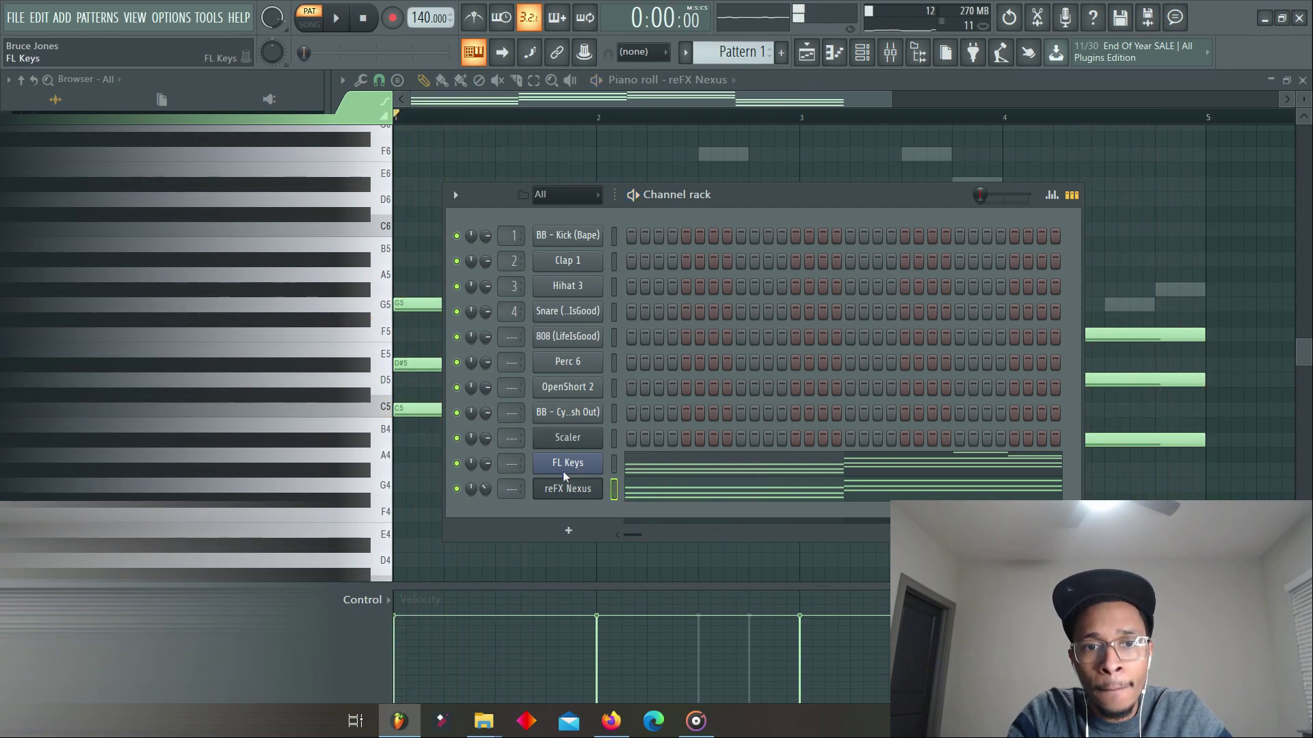